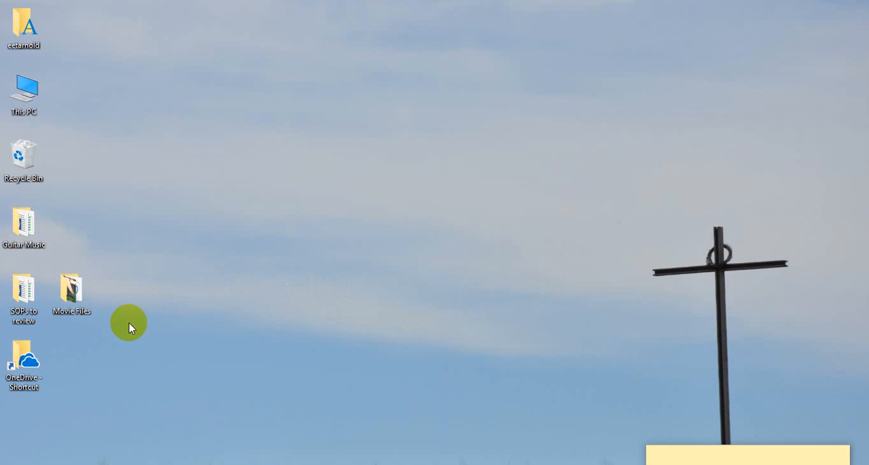
- Open the Movie Files folder from the desktop and look through the pictures and song files it contains
{"action": "left_click_drag", "start_coordinate": [81, 301], "coordinate": [130, 256]}
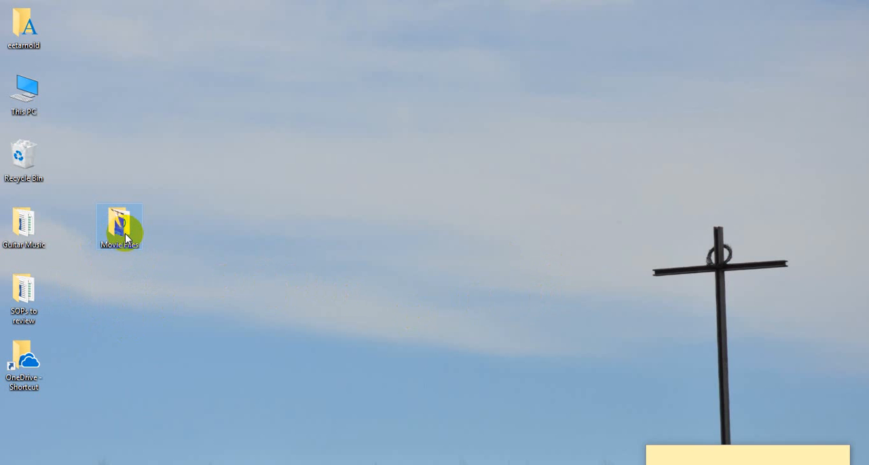
{"action": "double_click", "coordinate": [125, 238]}
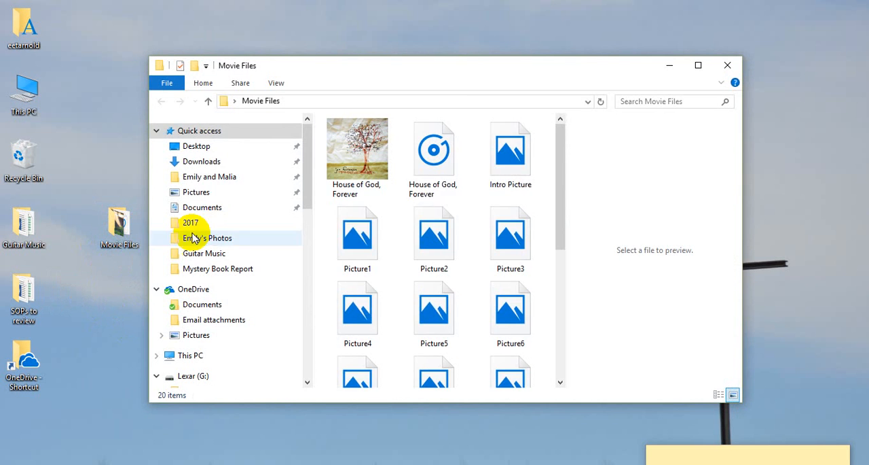
{"action": "left_click_drag", "start_coordinate": [440, 66], "coordinate": [332, 51]}
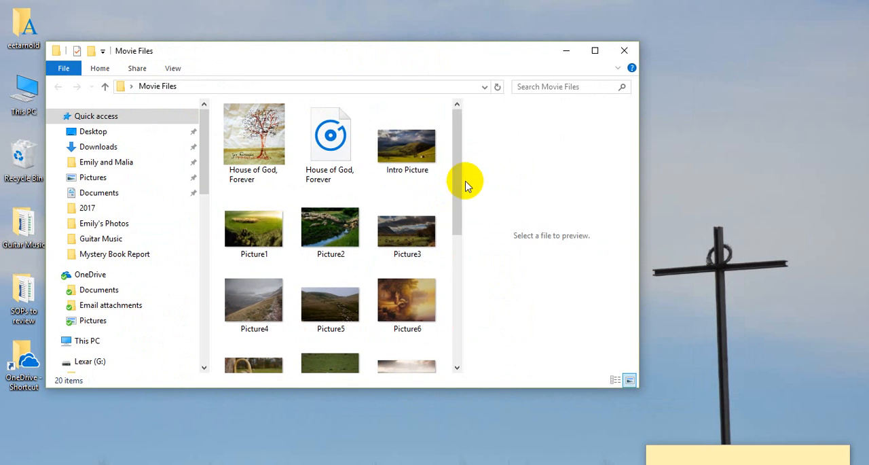
{"action": "mouse_move", "coordinate": [459, 178]}
{"action": "left_mouse_down"}
{"action": "mouse_move", "coordinate": [459, 260]}
{"action": "mouse_move", "coordinate": [457, 167]}
{"action": "left_mouse_up"}
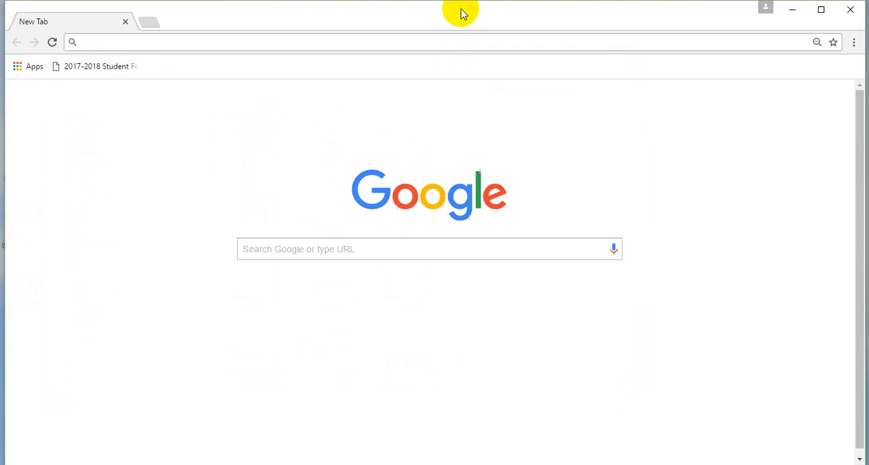
- In Chrome, search for "house of god forever foreman lyrics" and open the song's AZLyrics page, keeping the window beside the Movie Files folder
{"action": "left_click_drag", "start_coordinate": [460, 13], "coordinate": [747, 43]}
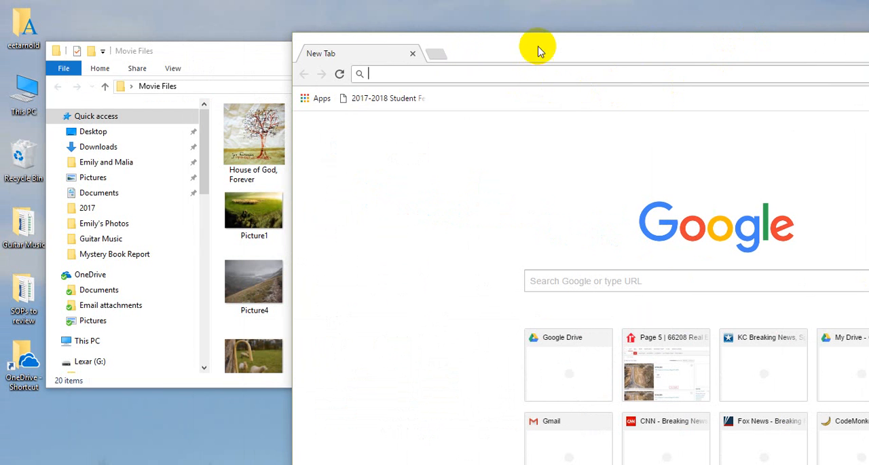
{"action": "left_click", "coordinate": [494, 75]}
{"action": "type", "text": "hou"}
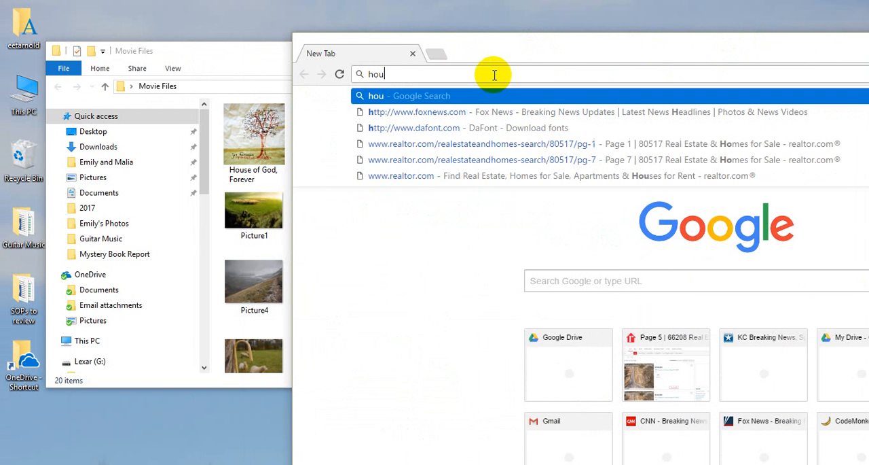
{"action": "type", "text": "se of god fo"}
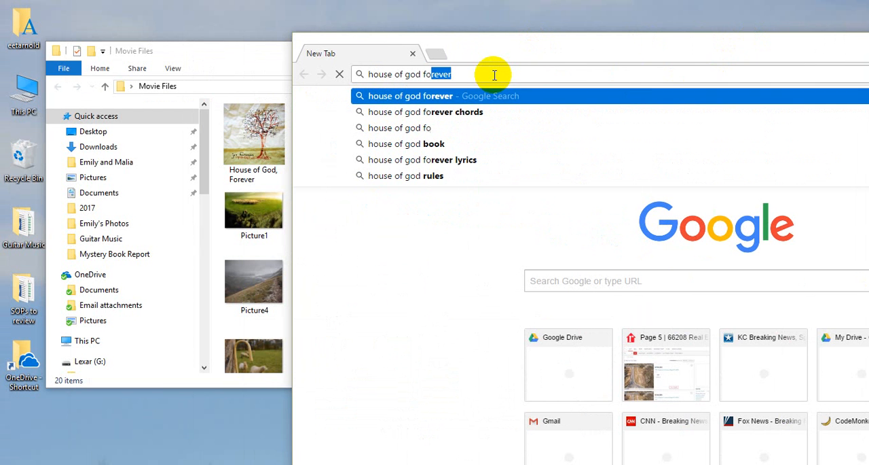
{"action": "type", "text": "rever"}
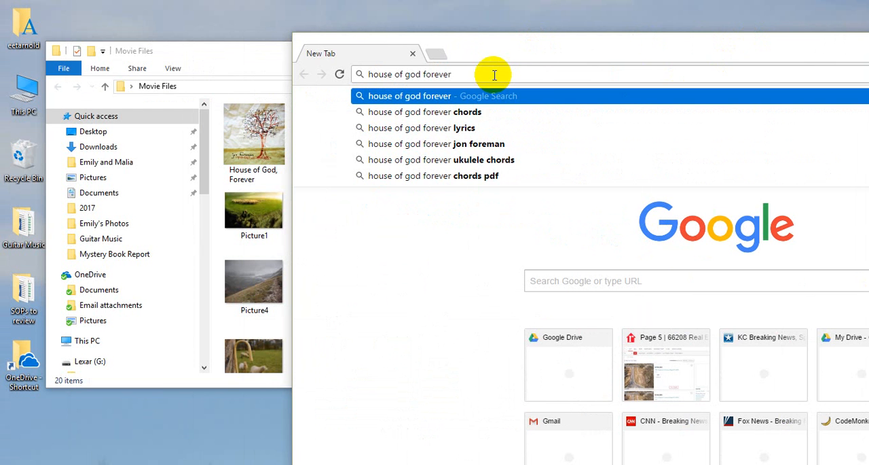
{"action": "type", "text": " forema"}
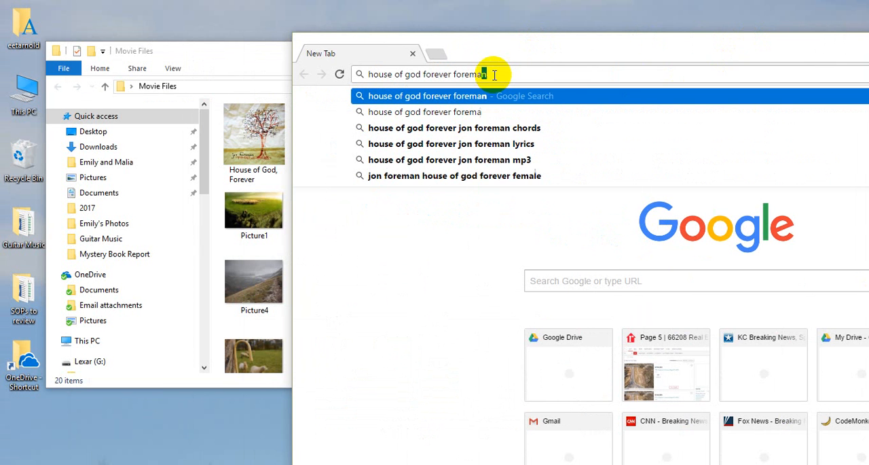
{"action": "type", "text": "n ly"}
{"action": "type", "text": "ics"}
{"action": "key", "text": "Return"}
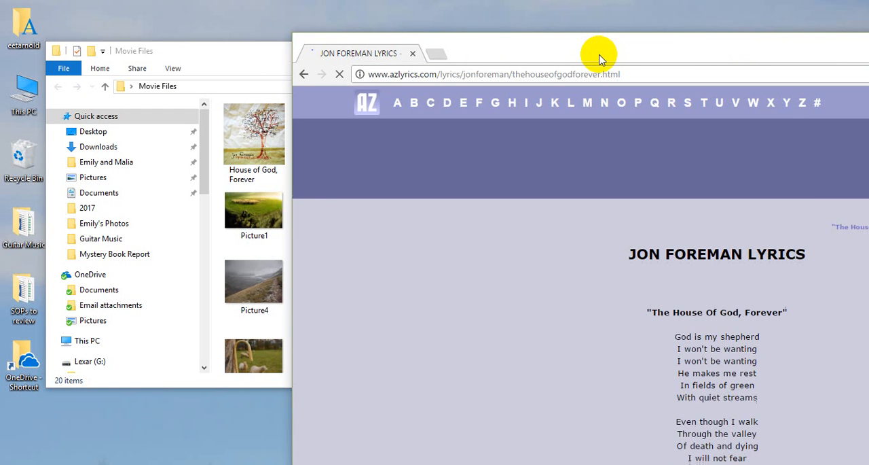
{"action": "left_click_drag", "start_coordinate": [600, 58], "coordinate": [635, 40]}
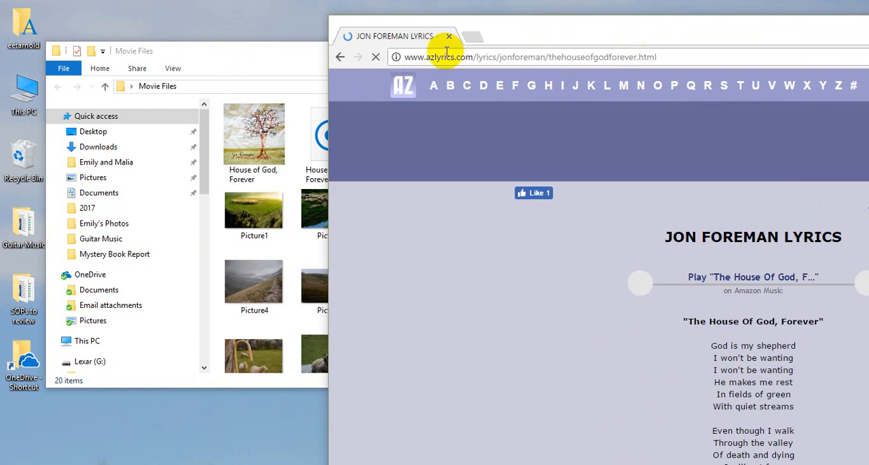
- Bring the Movie Files window in front of the lyrics page and launch Windows Movie Maker 6.0
{"action": "left_click", "coordinate": [295, 54]}
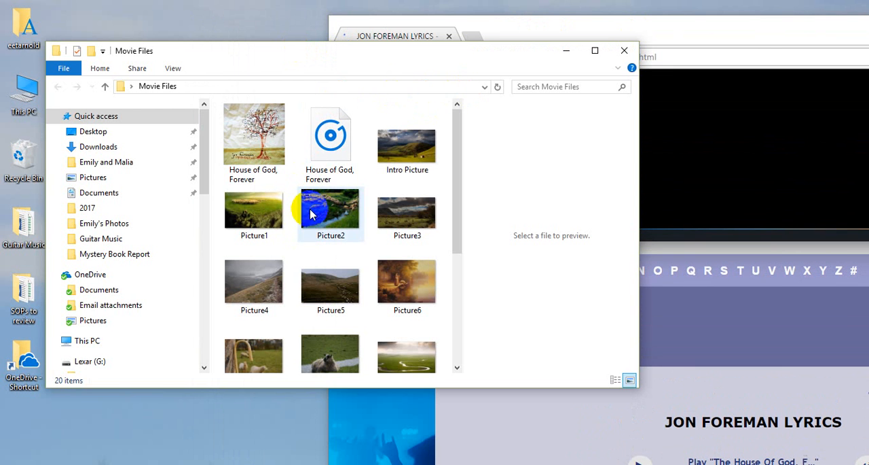
{"action": "left_click_drag", "start_coordinate": [473, 57], "coordinate": [614, 43]}
{"action": "key", "text": "super"}
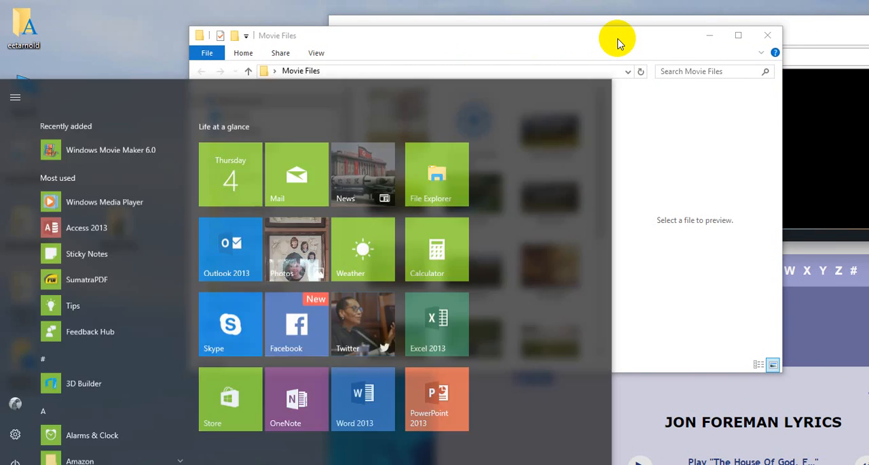
{"action": "type", "text": "movie"}
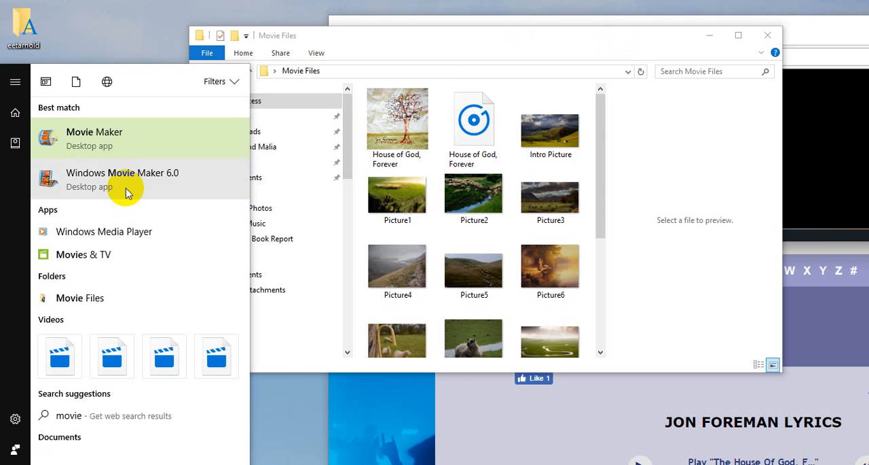
{"action": "left_click", "coordinate": [169, 182]}
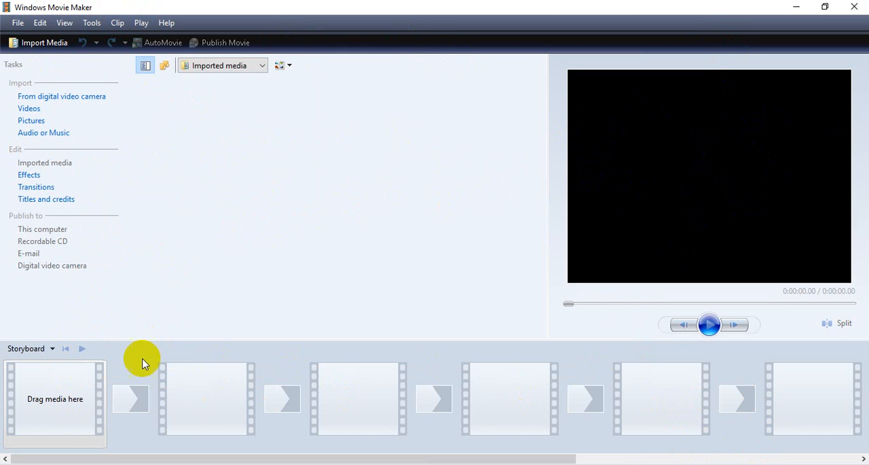
- Change the storyboard to the Timeline view and enlarge the timeline area upward
{"action": "left_click", "coordinate": [52, 349]}
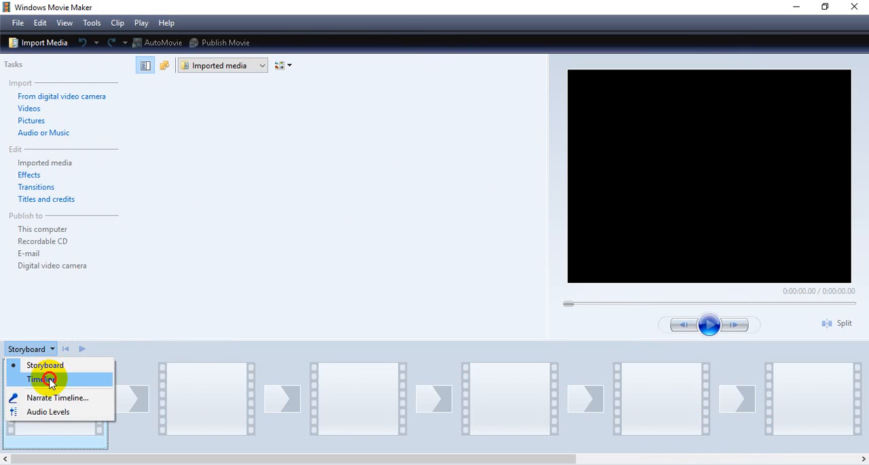
{"action": "left_click", "coordinate": [50, 382]}
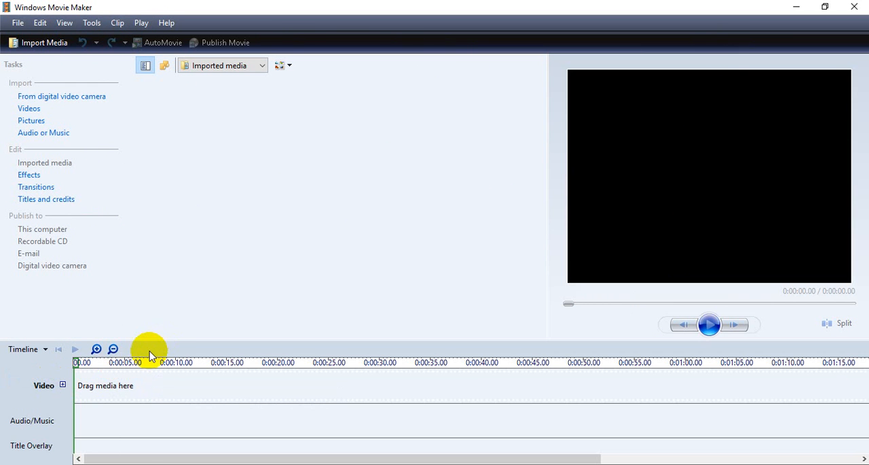
{"action": "left_click_drag", "start_coordinate": [156, 339], "coordinate": [156, 303]}
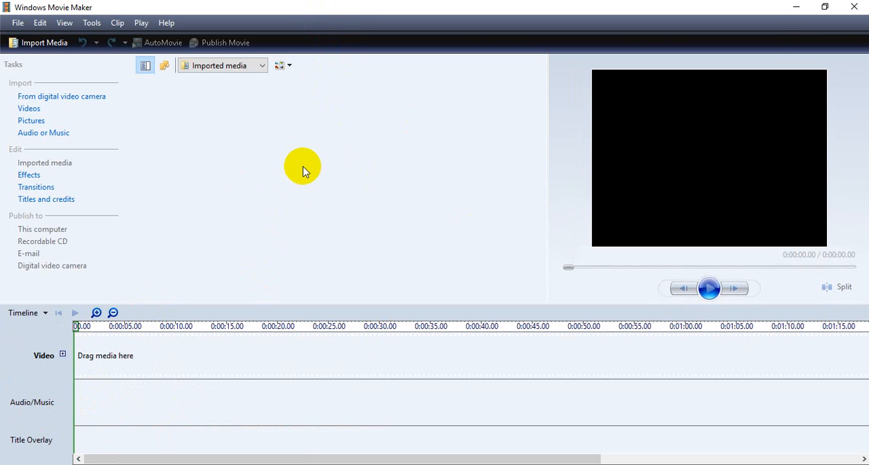
- Import all files from the Movie Files folder into the project's imported media
{"action": "key", "text": "alt+Tab"}
{"action": "left_click_drag", "start_coordinate": [467, 42], "coordinate": [660, 57]}
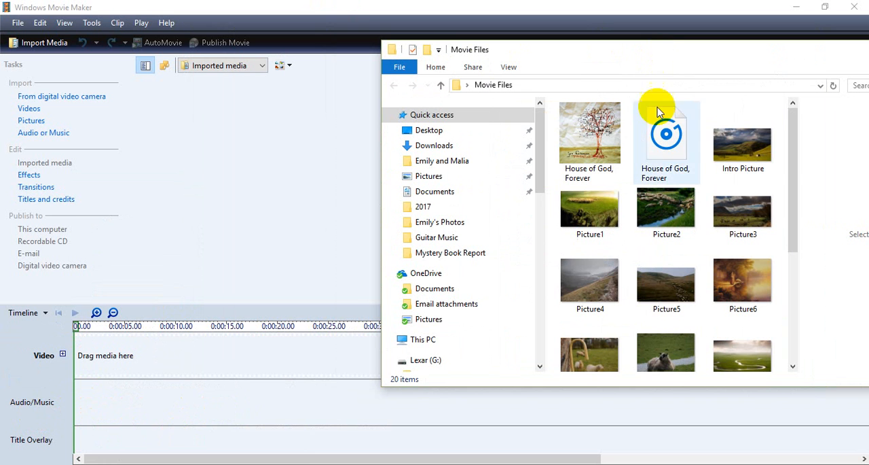
{"action": "left_click", "coordinate": [689, 208]}
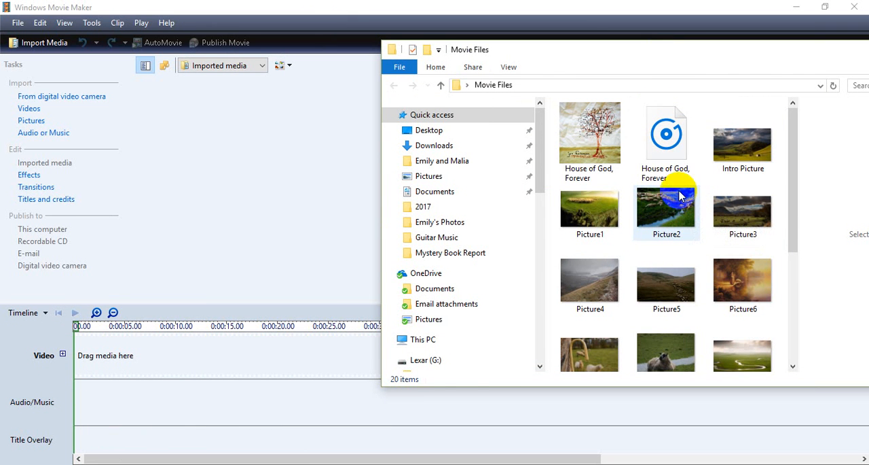
{"action": "left_click", "coordinate": [675, 163]}
{"action": "key", "text": "ctrl+a"}
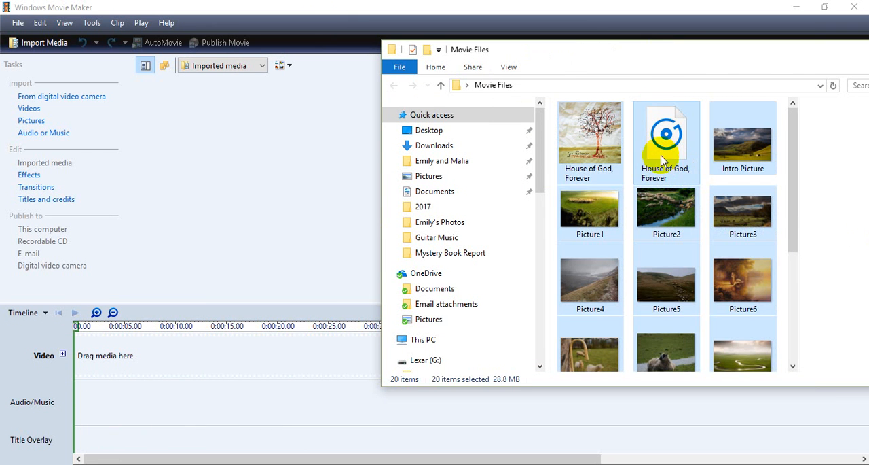
{"action": "left_click_drag", "start_coordinate": [591, 139], "coordinate": [282, 183]}
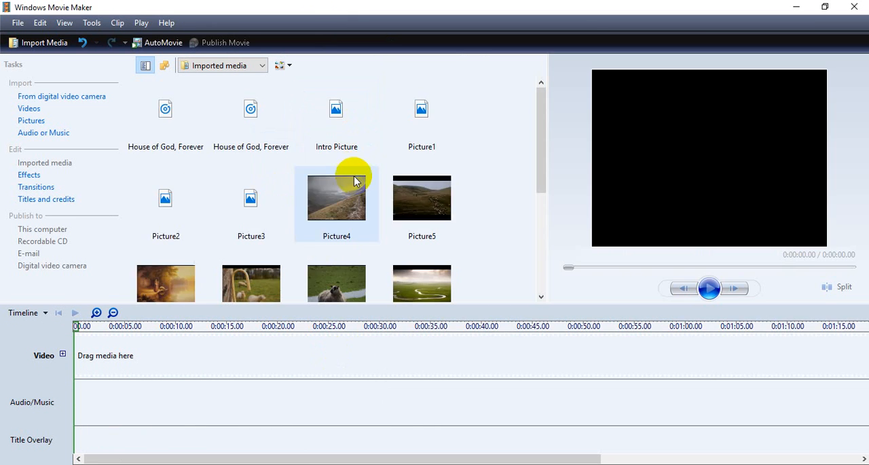
- Examine the two House of God, Forever clips in the imported media to identify their file formats
{"action": "left_click", "coordinate": [417, 198]}
{"action": "left_click", "coordinate": [252, 120]}
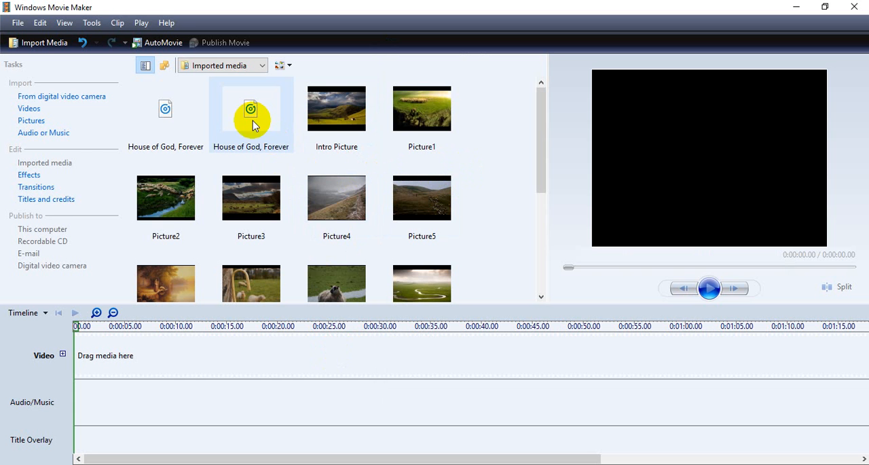
{"action": "left_click", "coordinate": [185, 132]}
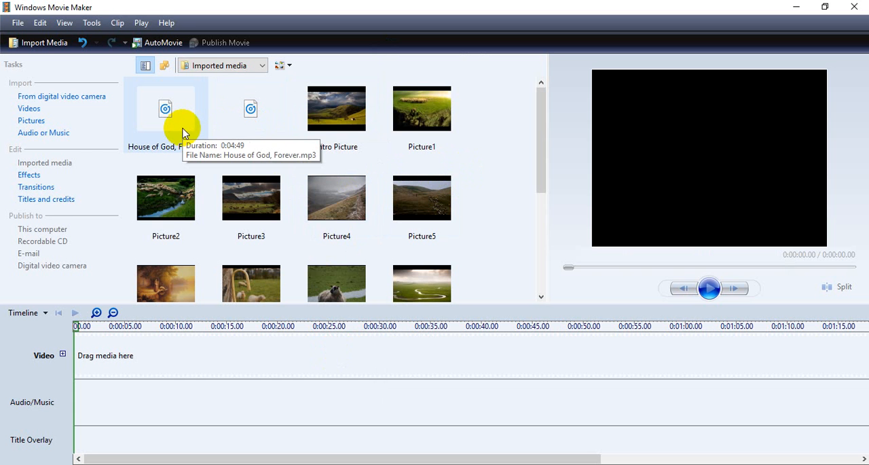
- Return to the Movie Files window, widen it, and show its contents in the Details layout
{"action": "key", "text": "alt+Tab"}
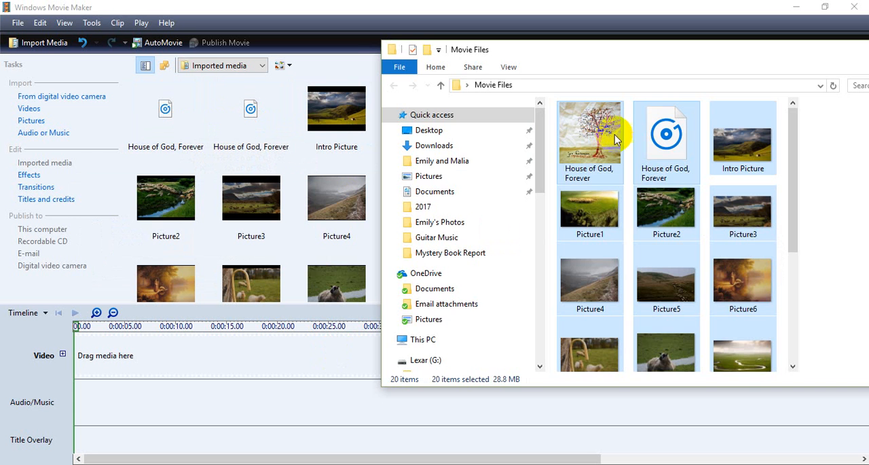
{"action": "left_click_drag", "start_coordinate": [374, 154], "coordinate": [128, 136]}
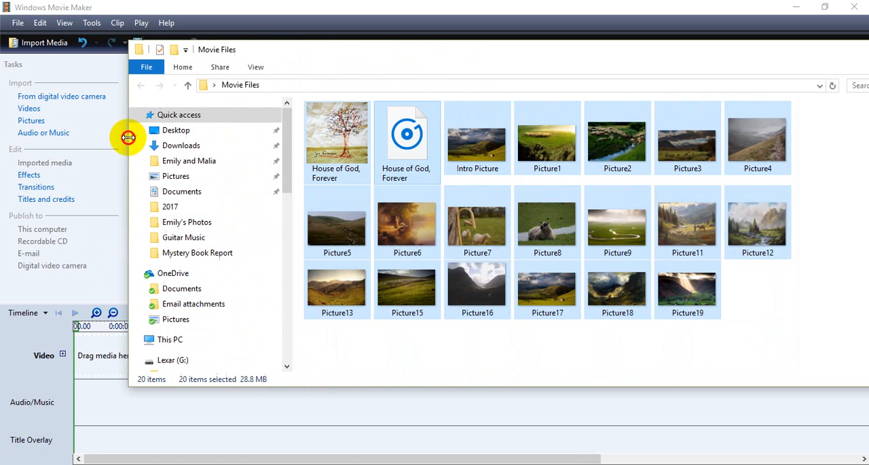
{"action": "left_click", "coordinate": [406, 140]}
{"action": "left_click", "coordinate": [256, 67]}
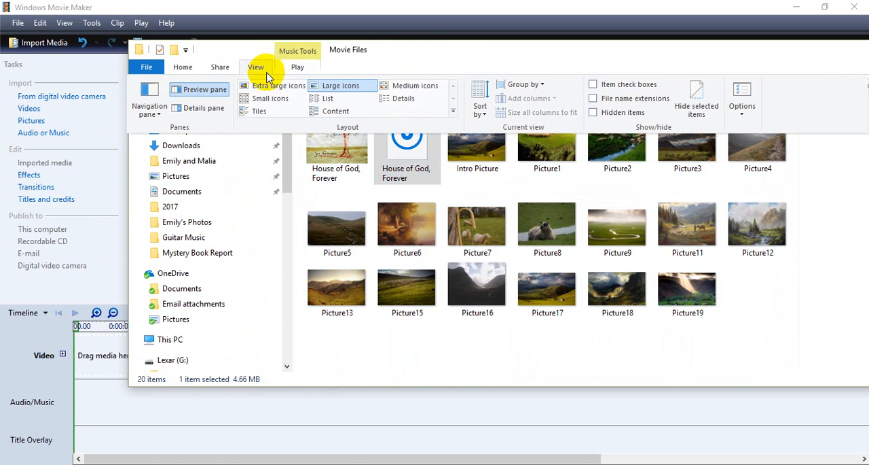
{"action": "left_click", "coordinate": [403, 100]}
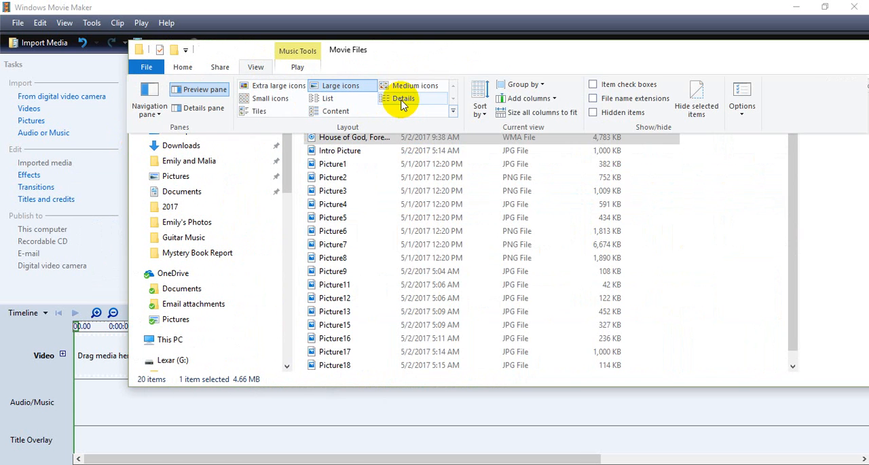
- Widen the Name column, compare the file types of the two House of God, Forever songs, and close the Movie Files window
{"action": "left_click", "coordinate": [523, 125]}
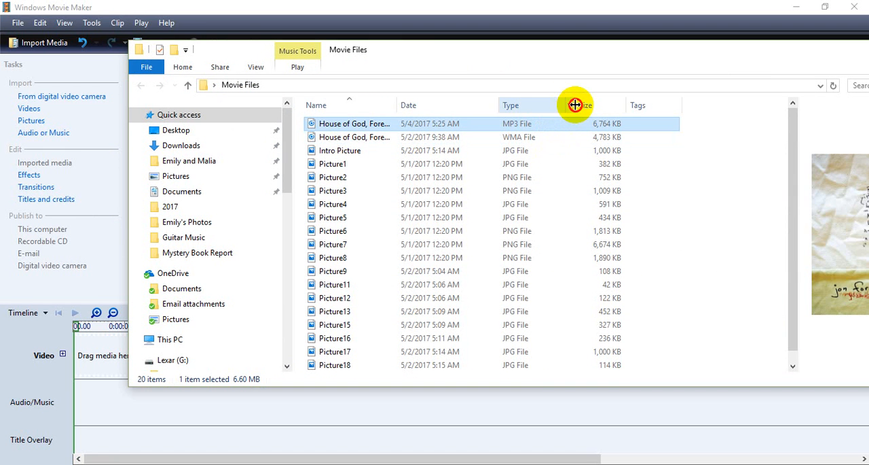
{"action": "left_click_drag", "start_coordinate": [575, 105], "coordinate": [563, 105]}
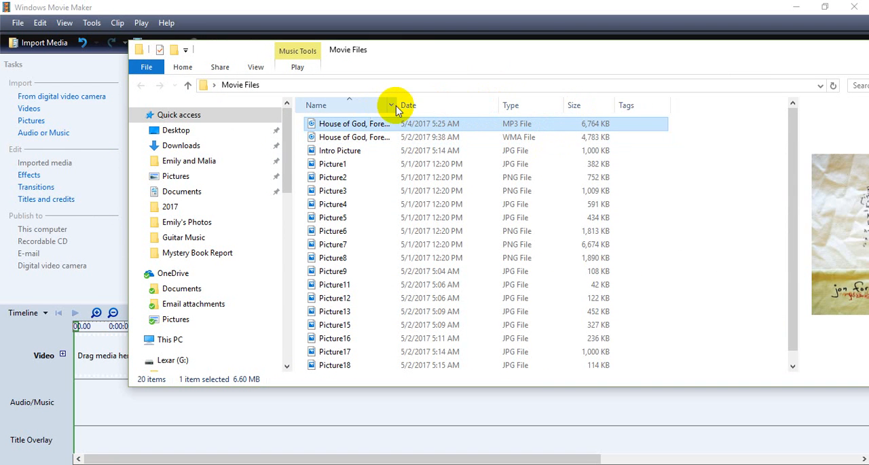
{"action": "left_click_drag", "start_coordinate": [396, 106], "coordinate": [410, 106]}
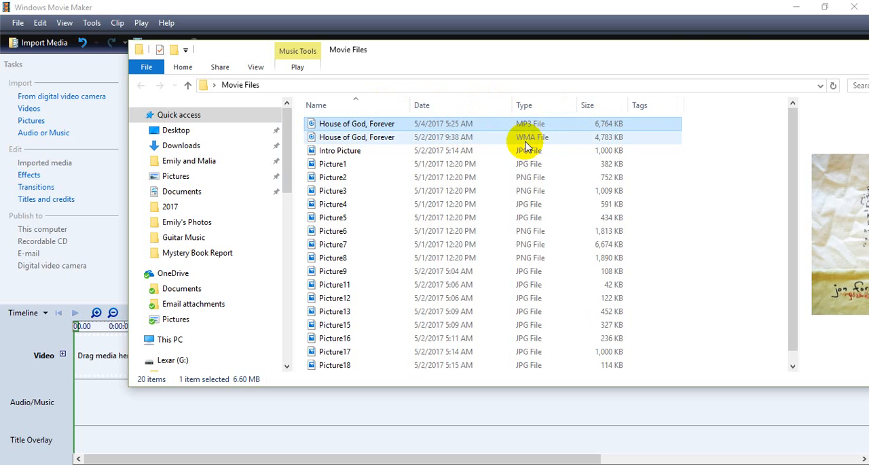
{"action": "left_click_drag", "start_coordinate": [738, 57], "coordinate": [638, 58]}
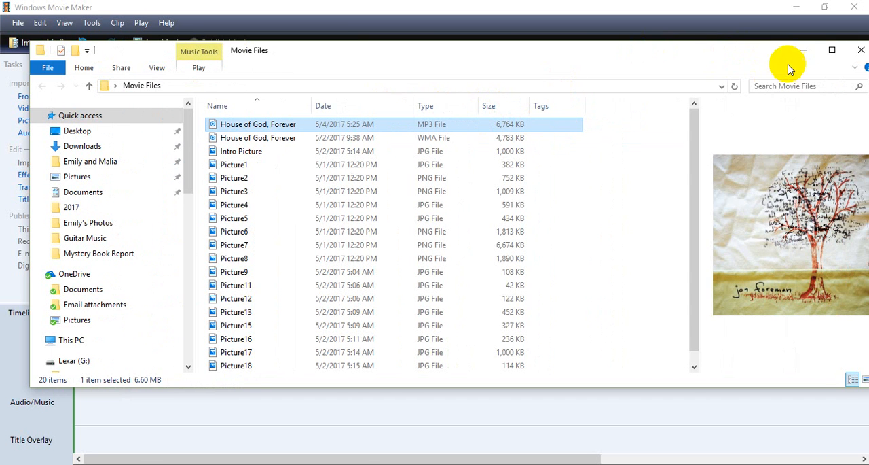
{"action": "left_click_drag", "start_coordinate": [760, 57], "coordinate": [725, 74]}
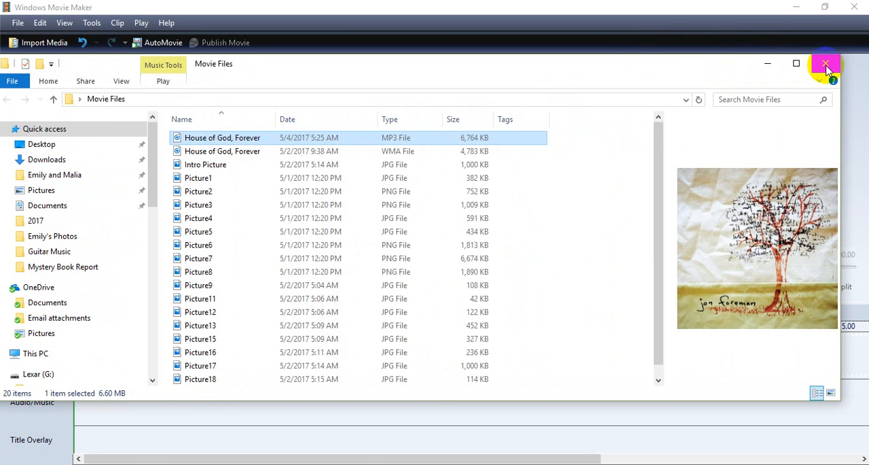
{"action": "left_click", "coordinate": [827, 66]}
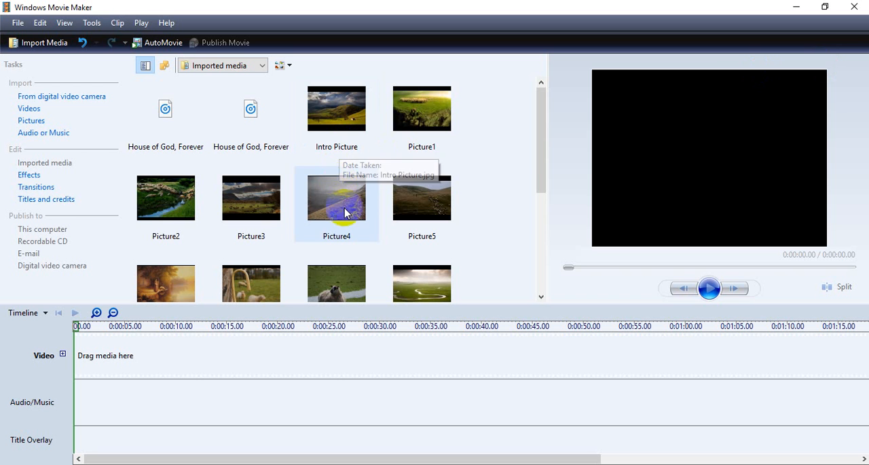
- Place the MP3 version of House of God, Forever at the start of the Audio/Music track
{"action": "left_click", "coordinate": [316, 147]}
{"action": "mouse_move", "coordinate": [165, 107]}
{"action": "left_mouse_down"}
{"action": "mouse_move", "coordinate": [155, 237]}
{"action": "mouse_move", "coordinate": [100, 387]}
{"action": "mouse_move", "coordinate": [78, 395]}
{"action": "left_mouse_up"}
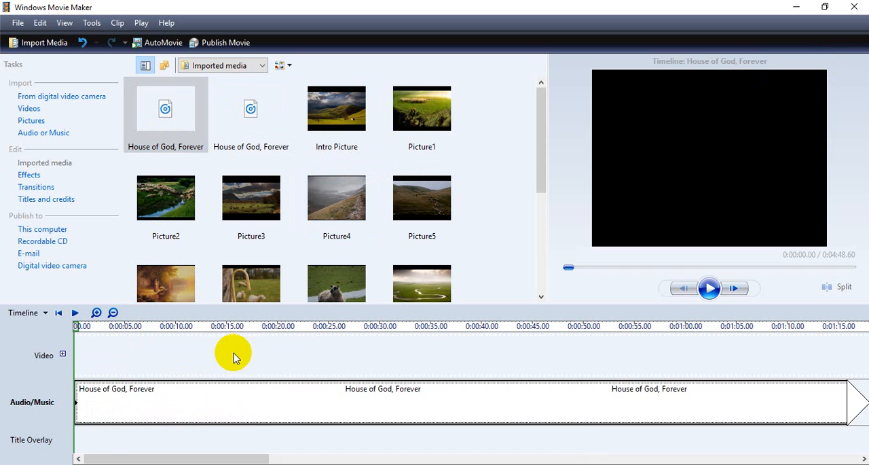
- Place Intro Picture at the start of the Video track and extend its duration to about 1 minute 1 second
{"action": "left_click", "coordinate": [342, 121]}
{"action": "left_click_drag", "start_coordinate": [342, 120], "coordinate": [85, 353]}
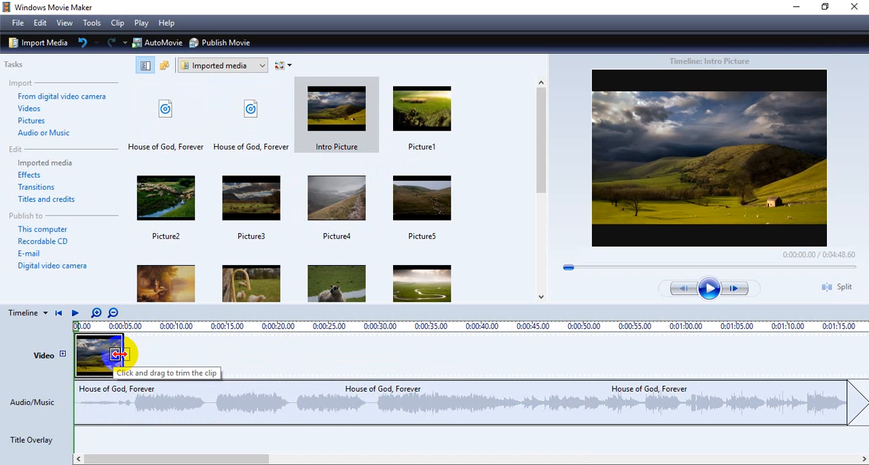
{"action": "left_click_drag", "start_coordinate": [121, 353], "coordinate": [427, 354]}
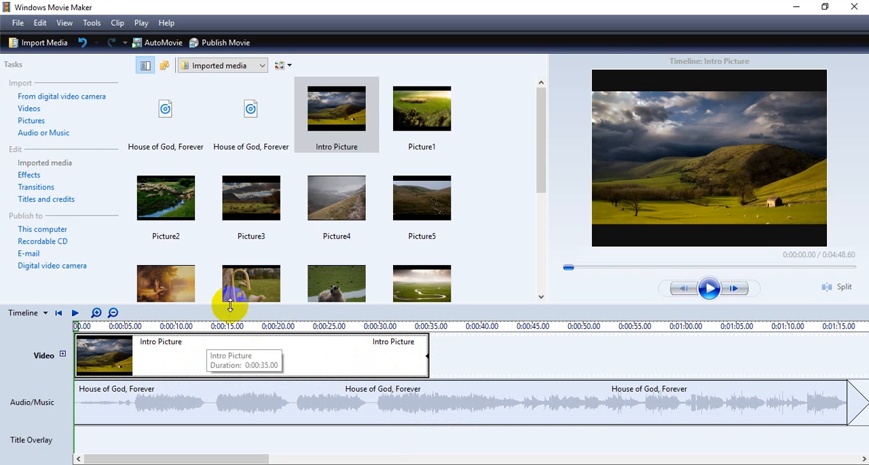
{"action": "left_click", "coordinate": [75, 314]}
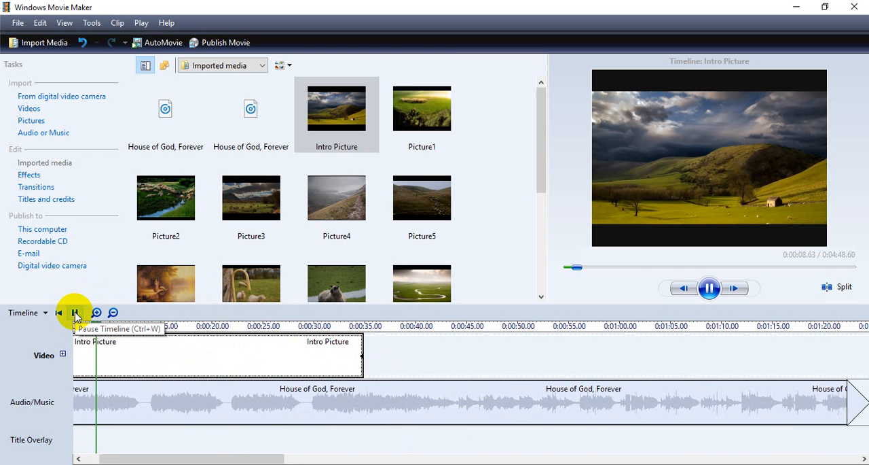
{"action": "left_click", "coordinate": [76, 313]}
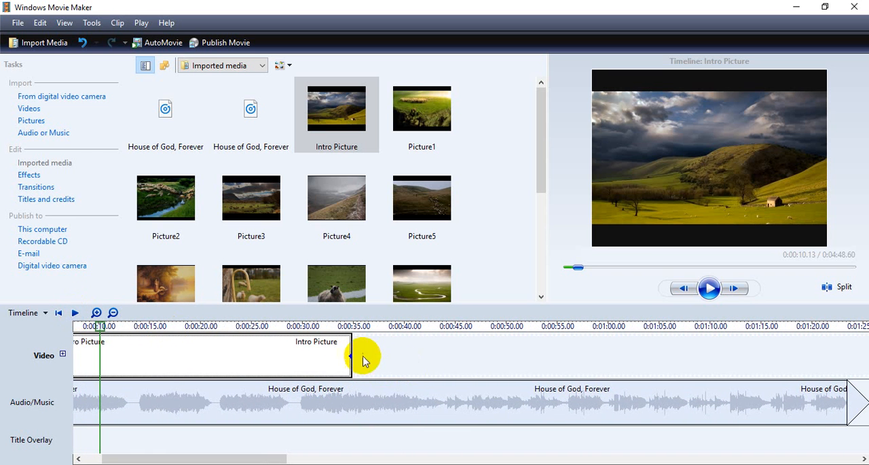
{"action": "left_click_drag", "start_coordinate": [349, 353], "coordinate": [631, 370]}
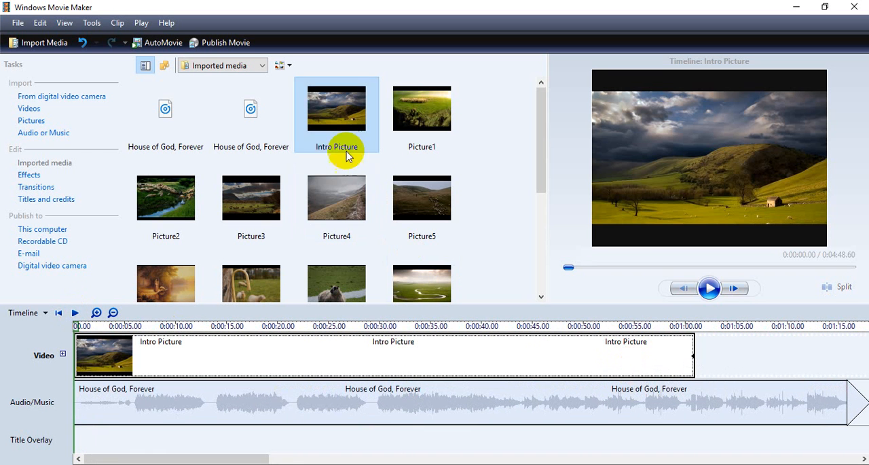
- Add Picture1 and Picture2 to the Video track directly after Intro Picture
{"action": "left_click_drag", "start_coordinate": [414, 116], "coordinate": [707, 345]}
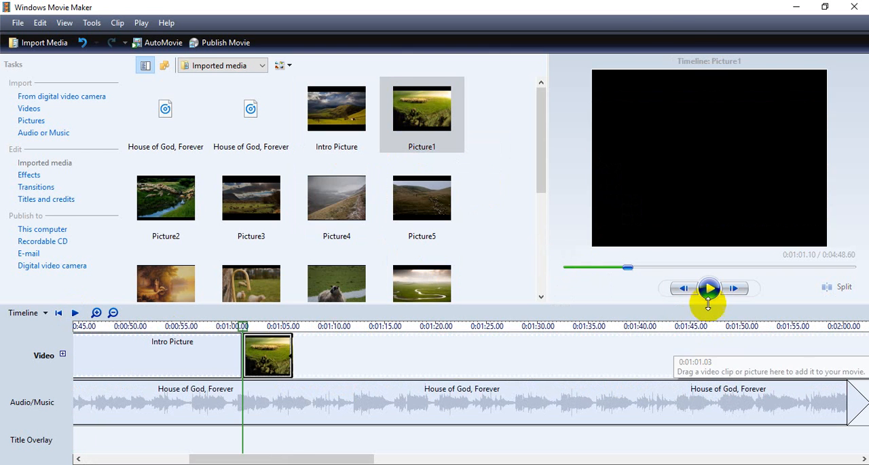
{"action": "left_click_drag", "start_coordinate": [172, 202], "coordinate": [423, 352]}
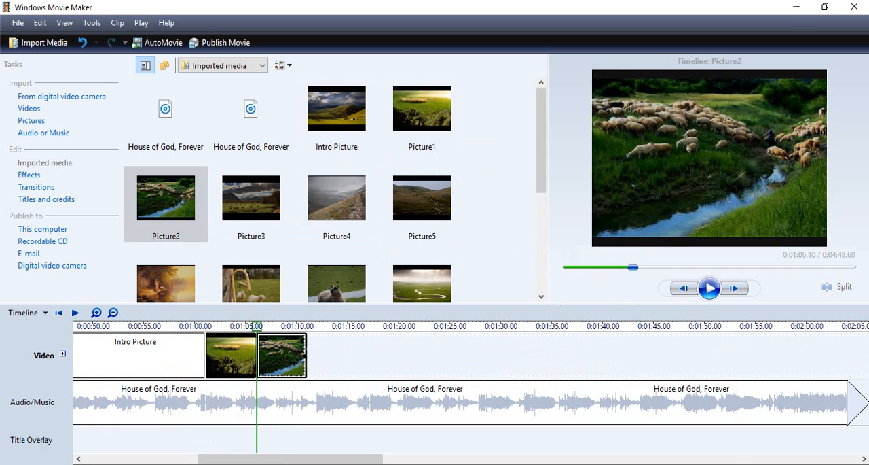
- Switch to the browser, look over the lyrics page for The House Of God, Forever, and return to Windows Movie Maker
{"action": "key", "text": "alt+Tab"}
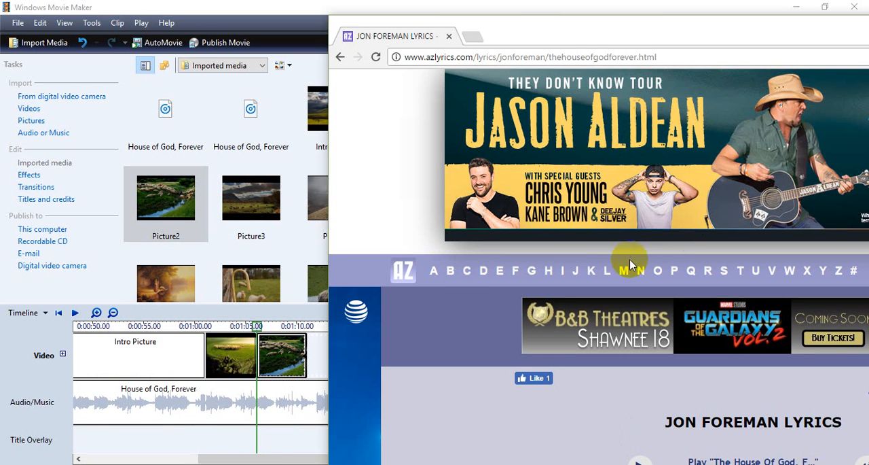
{"action": "scroll", "coordinate": [630, 258], "scroll_direction": "down", "scroll_amount": 5}
{"action": "scroll", "coordinate": [646, 247], "scroll_direction": "up", "scroll_amount": 1}
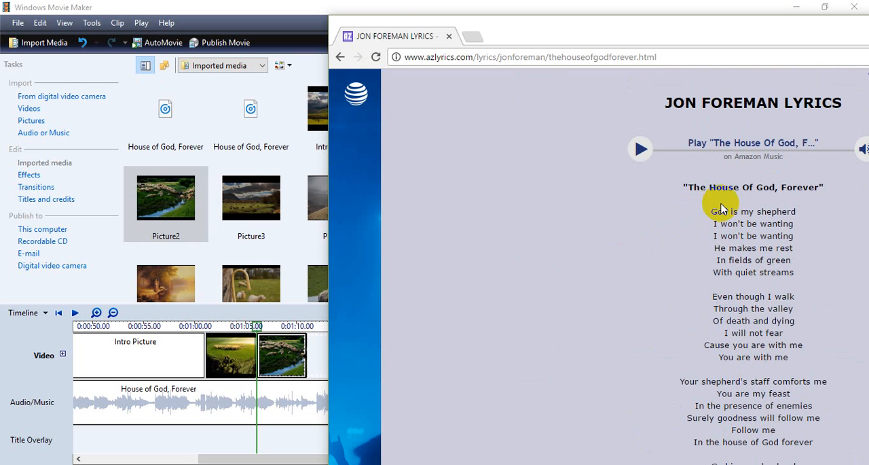
{"action": "left_click", "coordinate": [189, 435]}
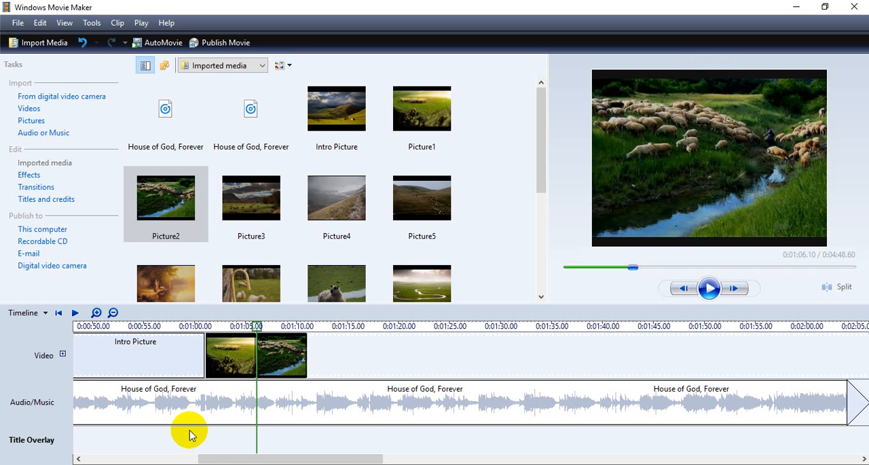
- Create a title on the selected clip at about 0:00:05.67, with the text "House of God Forever" and "by Jon Foreman" below it
{"action": "left_click_drag", "start_coordinate": [262, 325], "coordinate": [152, 339]}
{"action": "left_click_drag", "start_coordinate": [129, 338], "coordinate": [131, 339]}
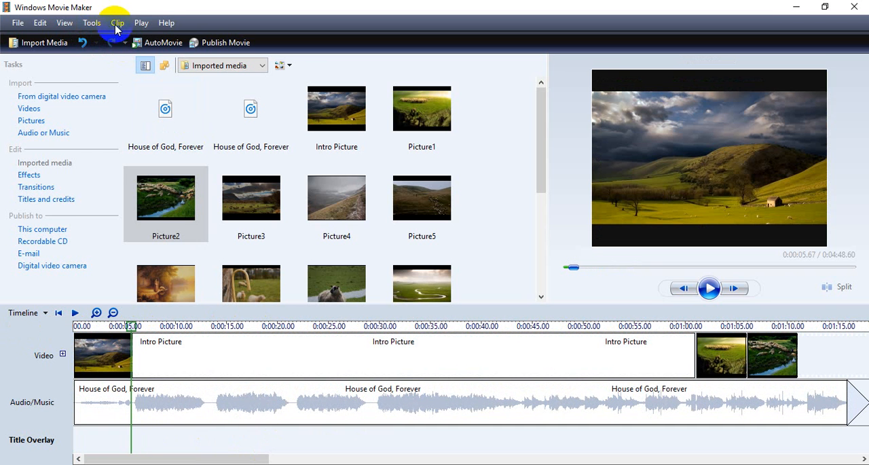
{"action": "left_click", "coordinate": [94, 25]}
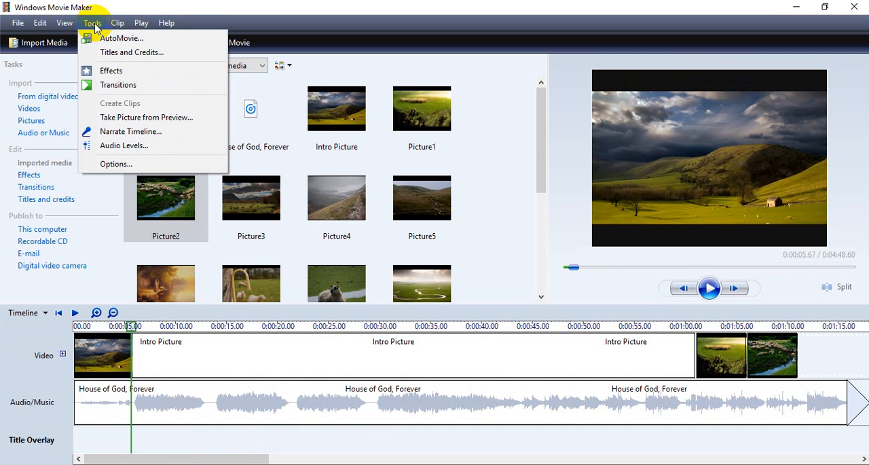
{"action": "left_click", "coordinate": [136, 53]}
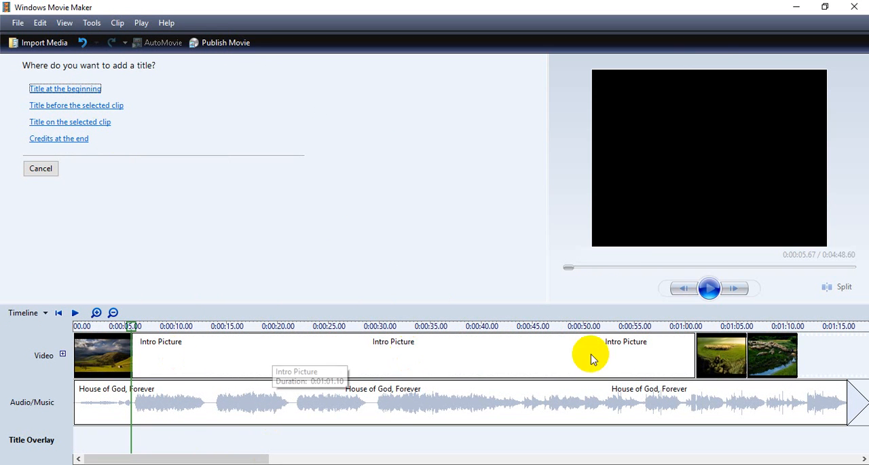
{"action": "left_click", "coordinate": [726, 354]}
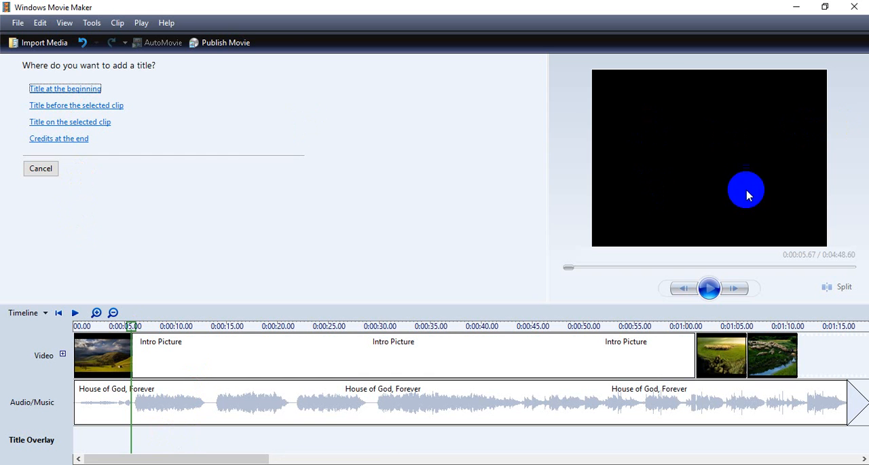
{"action": "left_click", "coordinate": [102, 122]}
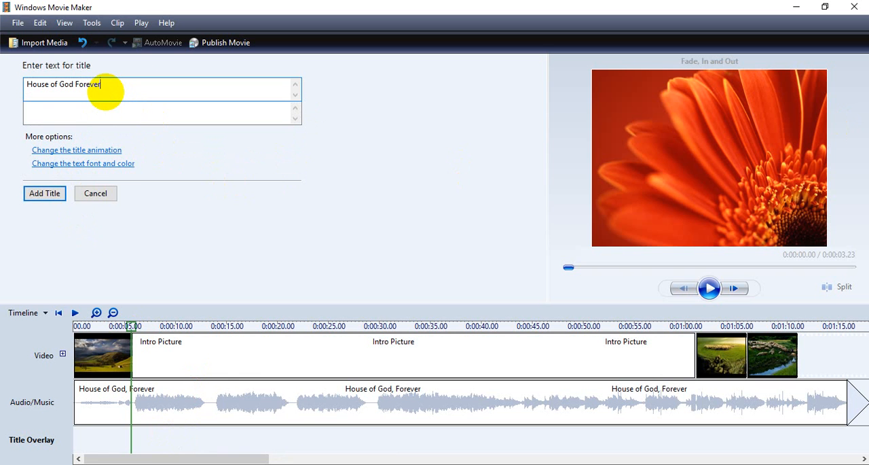
{"action": "left_click", "coordinate": [121, 116]}
{"action": "type", "text": "by Jon Foreman"}
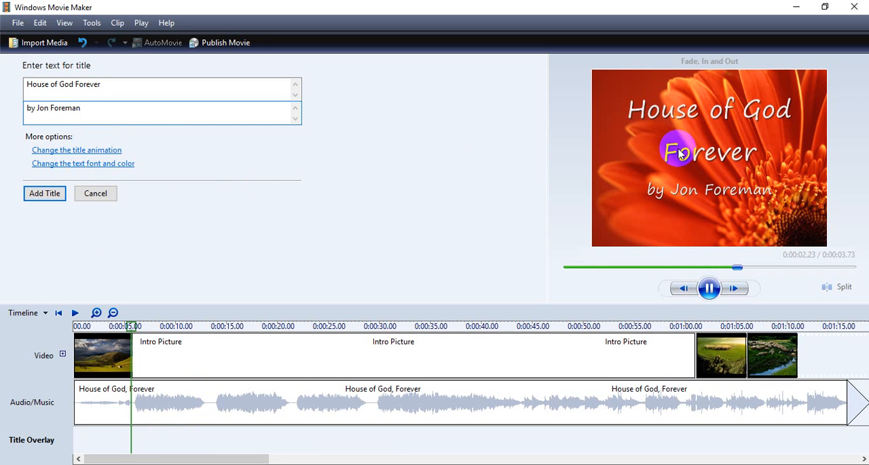
- Make the title text bold and add the title to the timeline
{"action": "left_click", "coordinate": [103, 164]}
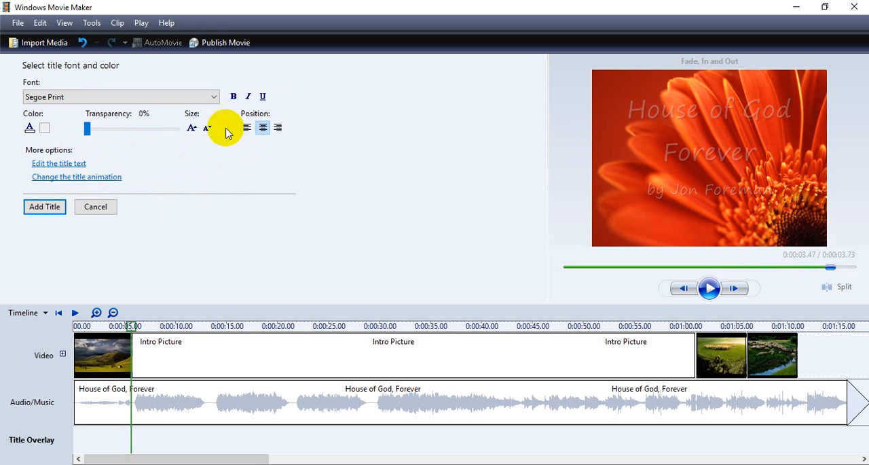
{"action": "left_click", "coordinate": [234, 96]}
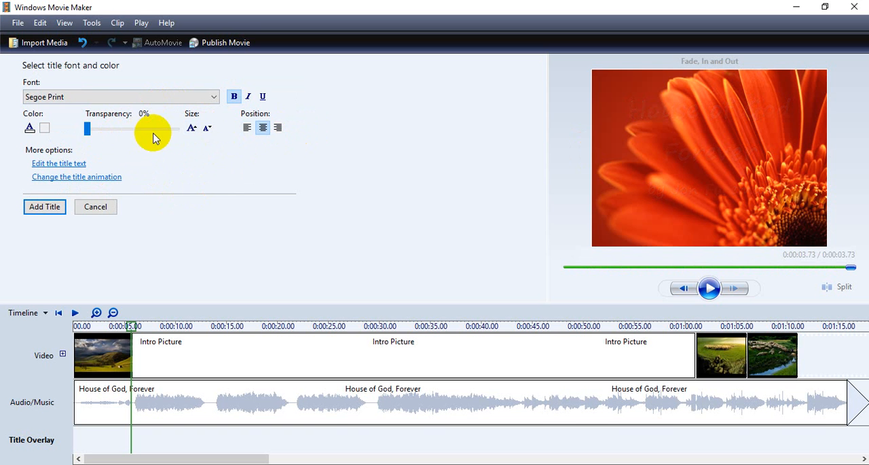
{"action": "left_click", "coordinate": [43, 207]}
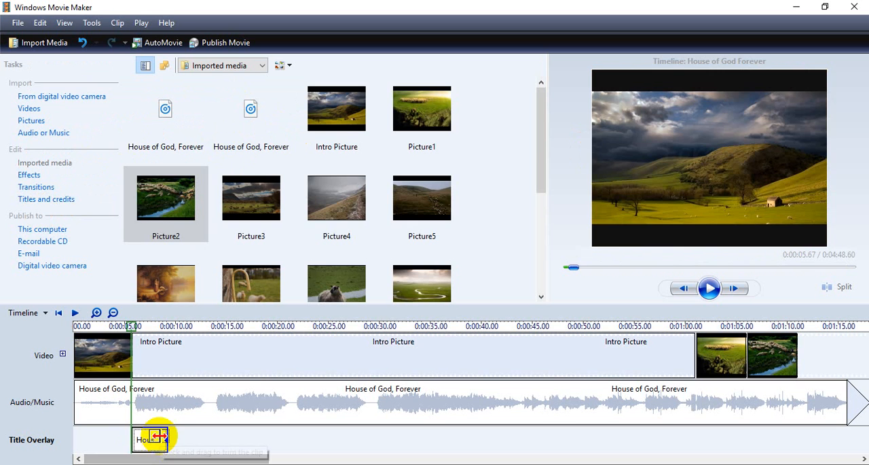
- Play the timeline from the start and move the title overlay so that it begins at about 11 seconds
{"action": "left_click_drag", "start_coordinate": [131, 326], "coordinate": [79, 328]}
{"action": "left_click", "coordinate": [75, 312]}
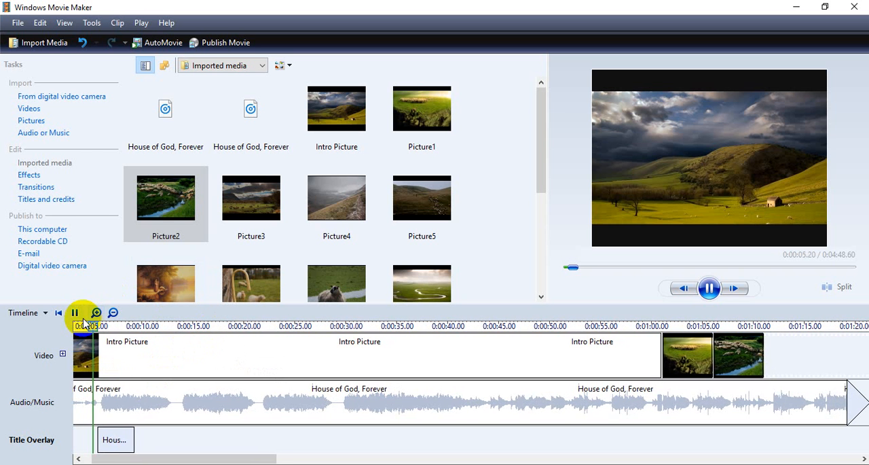
{"action": "left_click", "coordinate": [110, 441]}
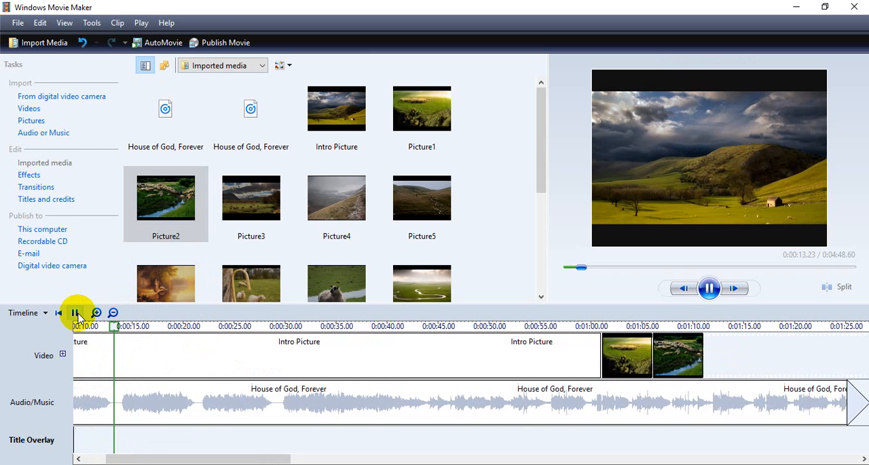
{"action": "left_click_drag", "start_coordinate": [126, 459], "coordinate": [198, 446]}
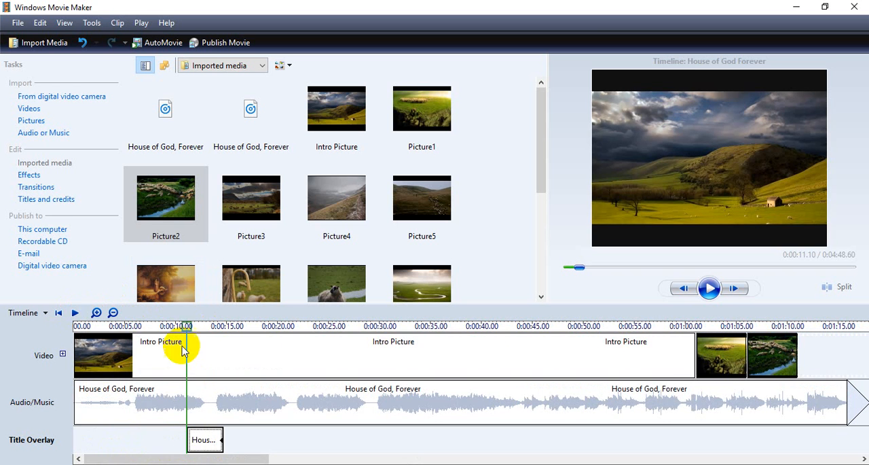
- Lengthen the House of God Forever title to end at about 17.5 seconds and preview it
{"action": "left_click", "coordinate": [216, 447]}
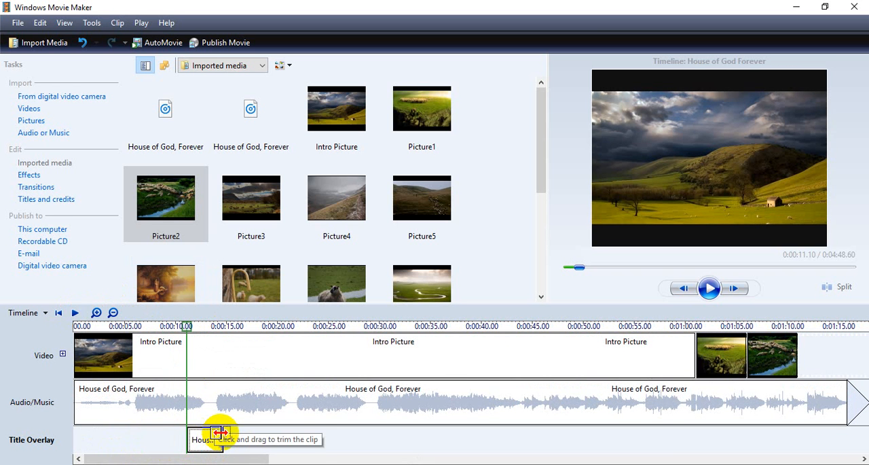
{"action": "left_click_drag", "start_coordinate": [218, 432], "coordinate": [253, 435]}
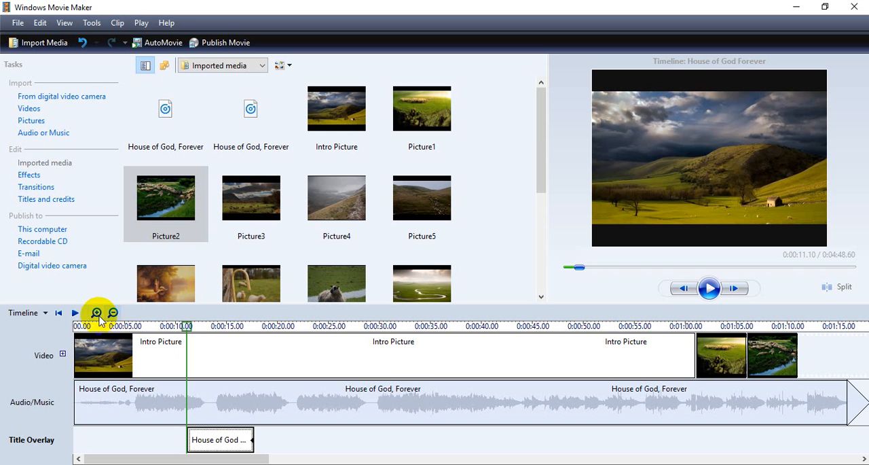
{"action": "left_click", "coordinate": [75, 313]}
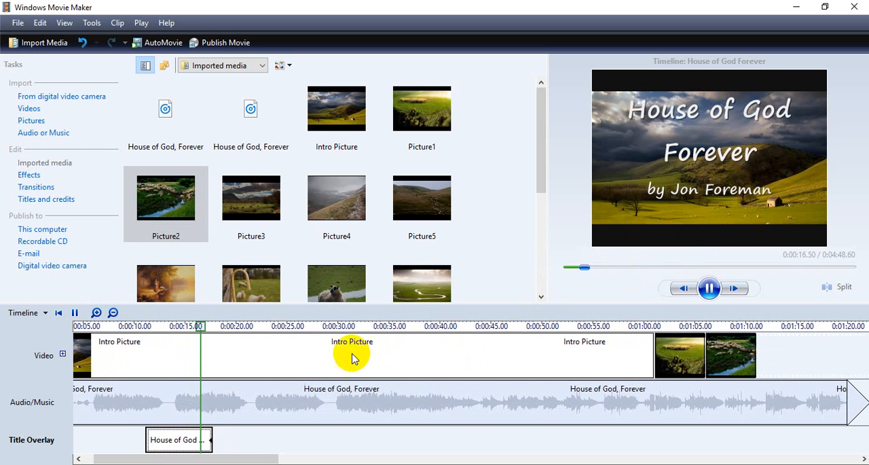
{"action": "left_click", "coordinate": [75, 312]}
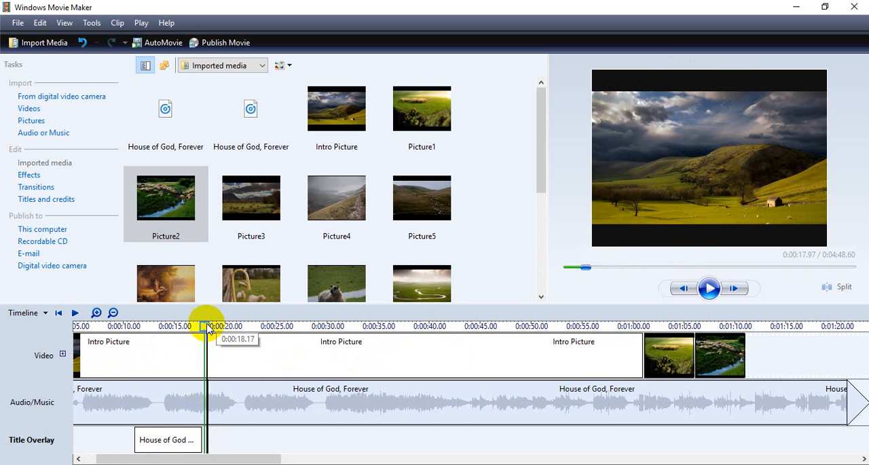
- Move the playhead to about 0:00:55.5 and start a new title on the selected clip
{"action": "left_click_drag", "start_coordinate": [209, 328], "coordinate": [597, 327]}
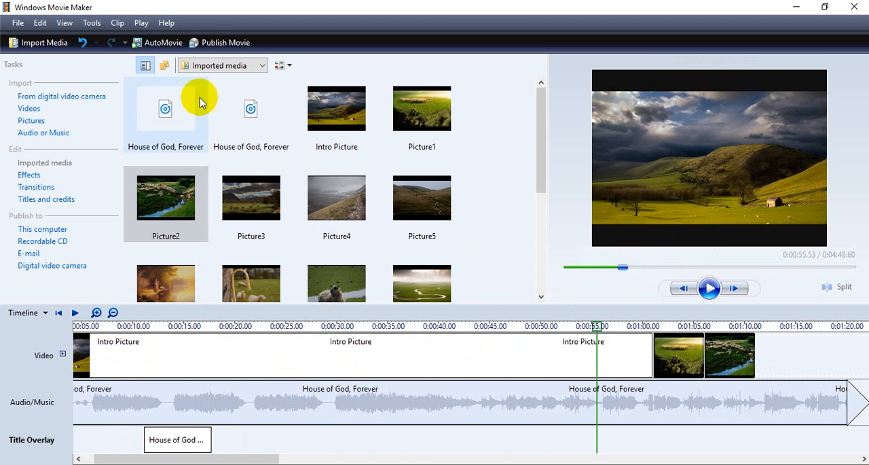
{"action": "left_click", "coordinate": [63, 23]}
{"action": "mouse_move", "coordinate": [92, 24]}
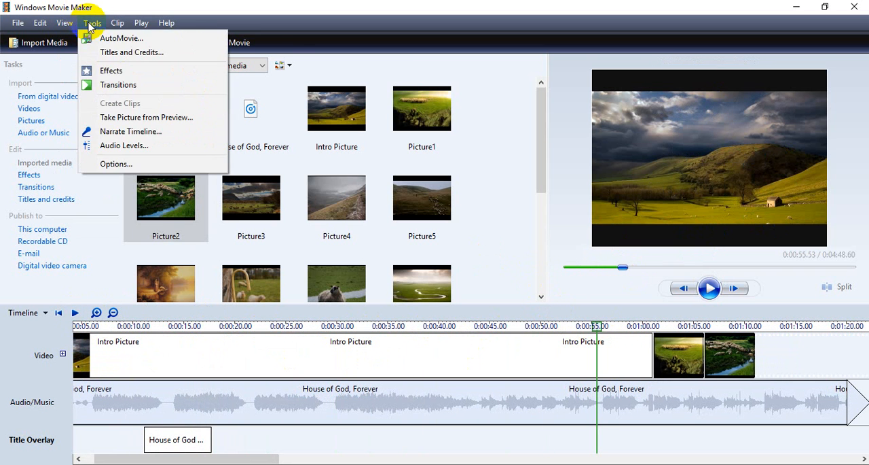
{"action": "left_click", "coordinate": [105, 55]}
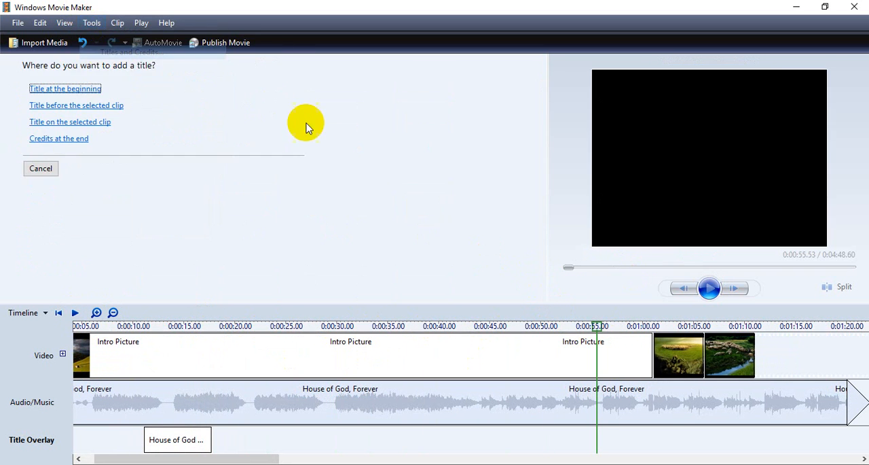
{"action": "left_click", "coordinate": [45, 124]}
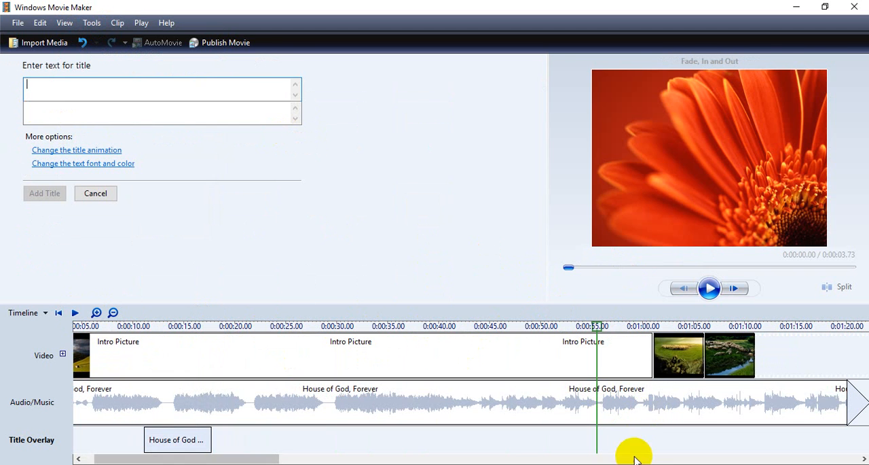
{"action": "left_click", "coordinate": [633, 463]}
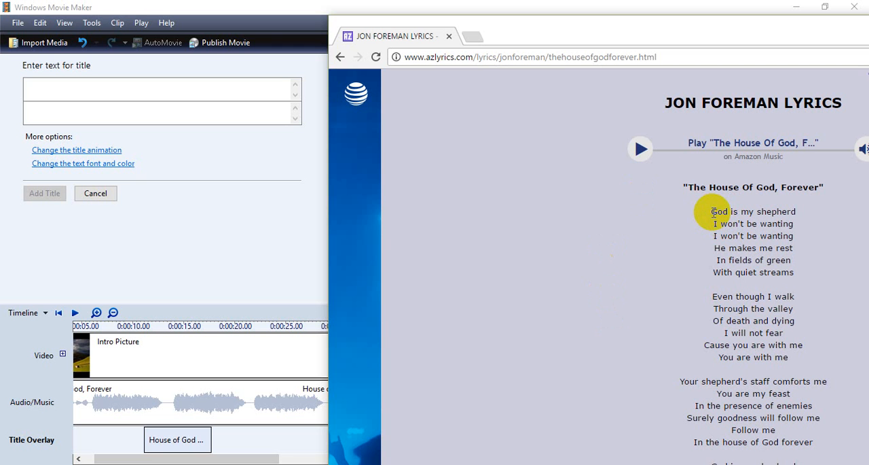
{"action": "left_click_drag", "start_coordinate": [290, 16], "coordinate": [4, 24]}
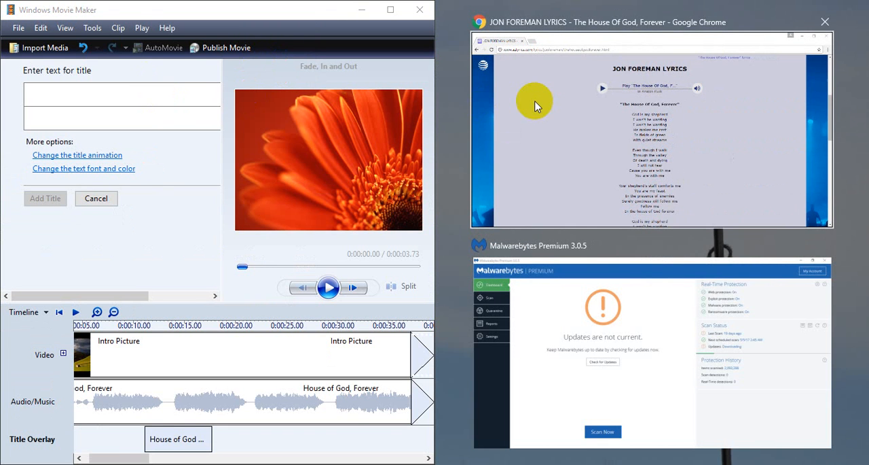
{"action": "left_click", "coordinate": [395, 11]}
- Copy the first three lyric lines, from "God is my shepherd" to the second "I won't be wanting", from the browser into the main title text
{"action": "key", "text": "alt+Tab"}
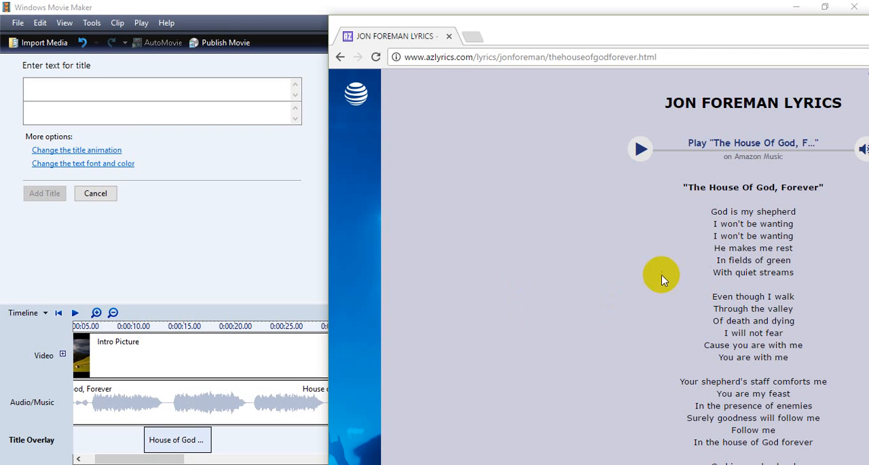
{"action": "left_click_drag", "start_coordinate": [710, 212], "coordinate": [804, 237]}
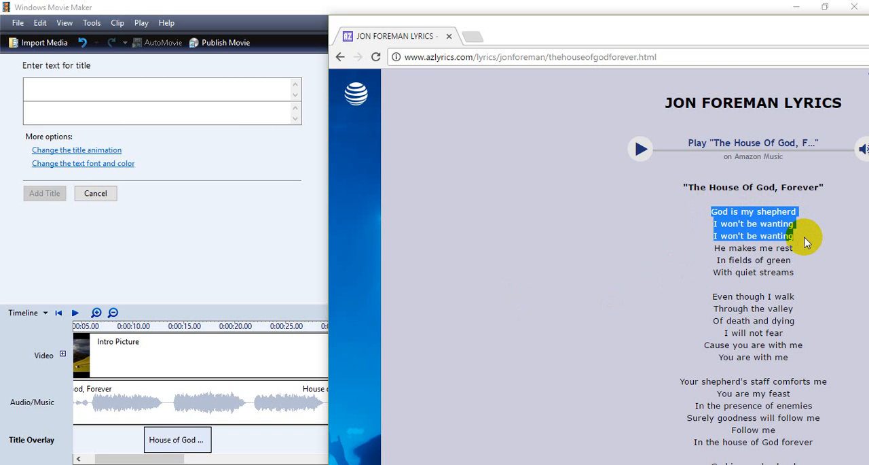
{"action": "left_click", "coordinate": [199, 93]}
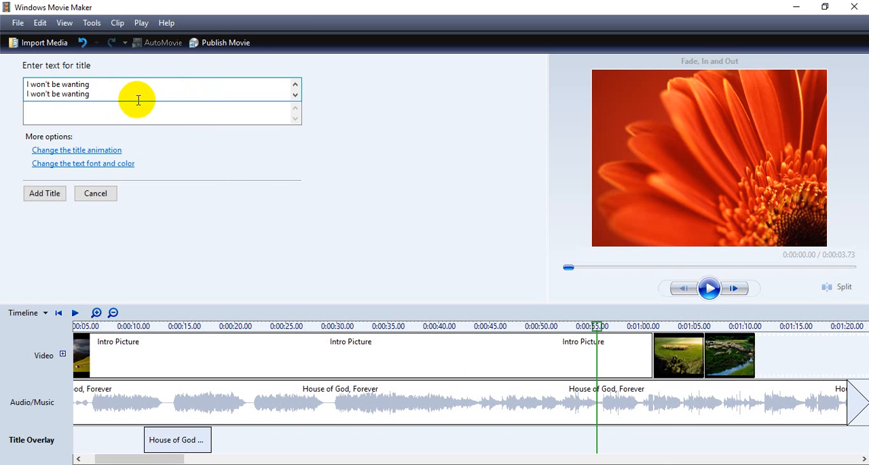
- Review the lyric title's text and font settings, and add the title to the overlay track at about 0:00:55.5
{"action": "double_click", "coordinate": [96, 86]}
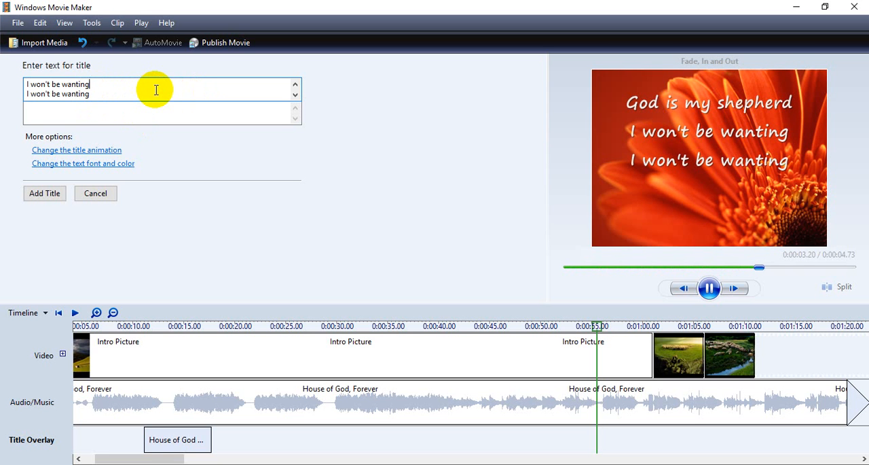
{"action": "key", "text": "Up"}
{"action": "key", "text": "Up"}
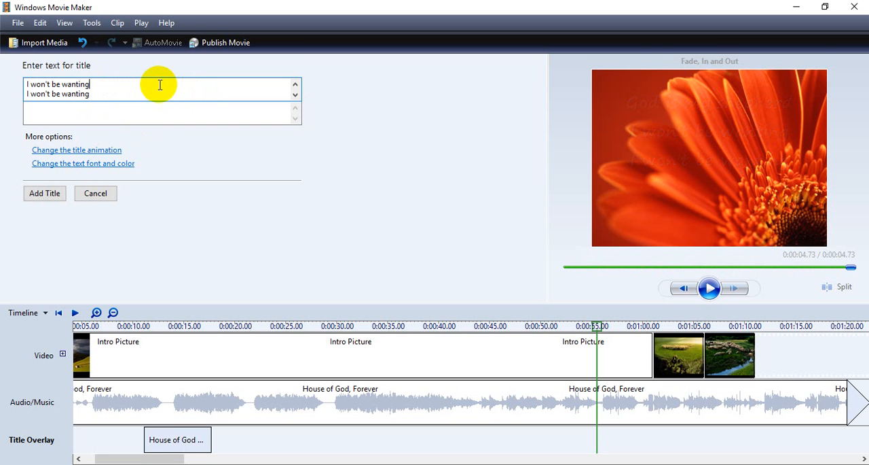
{"action": "left_click", "coordinate": [113, 91]}
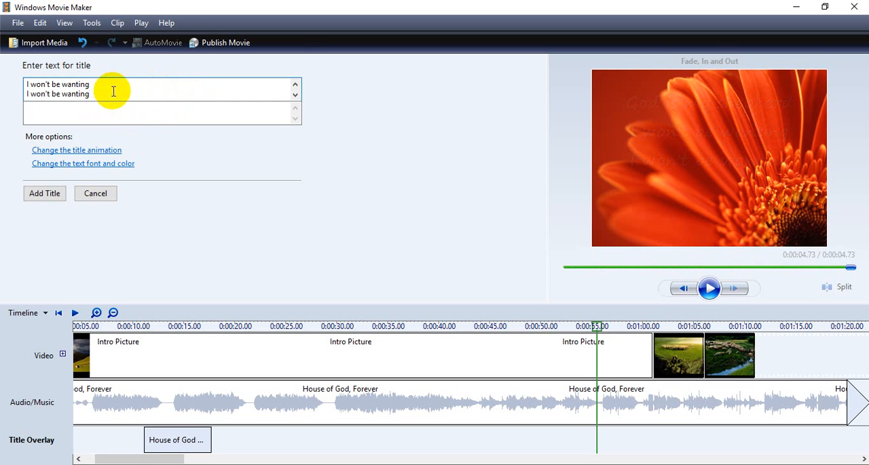
{"action": "left_click", "coordinate": [72, 164]}
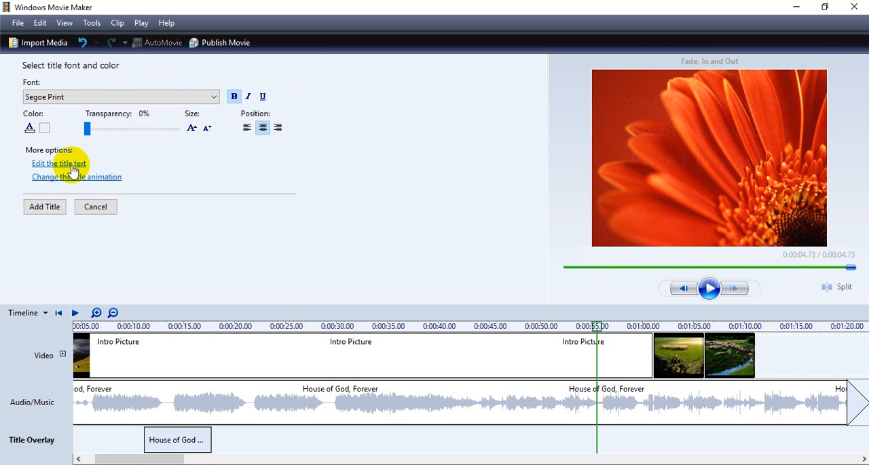
{"action": "left_click", "coordinate": [233, 97]}
{"action": "left_click", "coordinate": [45, 207]}
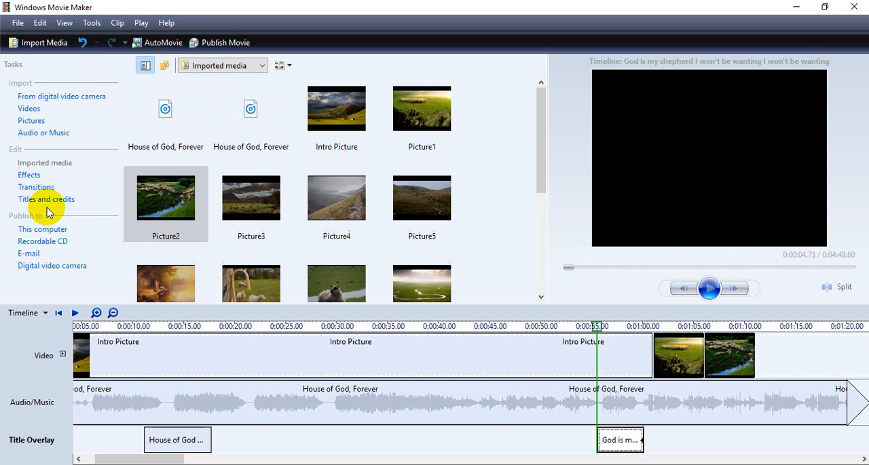
- Move the God is my shepherd title to start with Picture1, lengthen it to end at about 0:01:08.3, and preview the timing
{"action": "left_click_drag", "start_coordinate": [641, 441], "coordinate": [673, 440]}
{"action": "left_click", "coordinate": [655, 328]}
{"action": "left_click", "coordinate": [626, 327]}
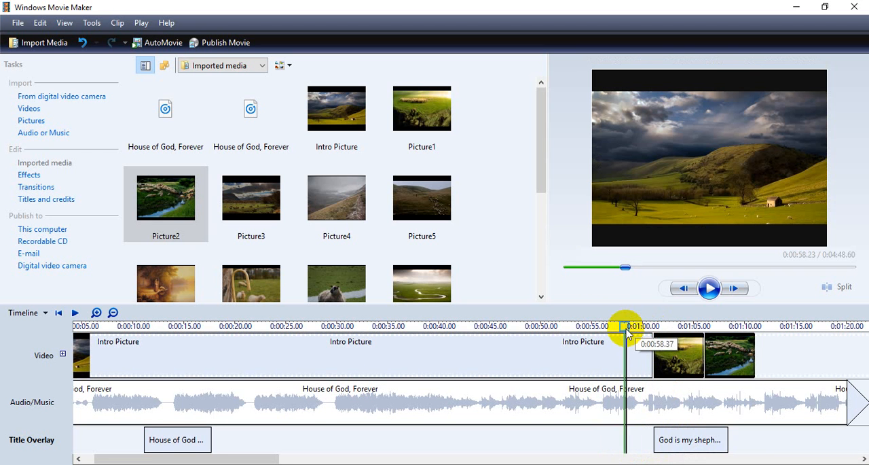
{"action": "left_click", "coordinate": [709, 288]}
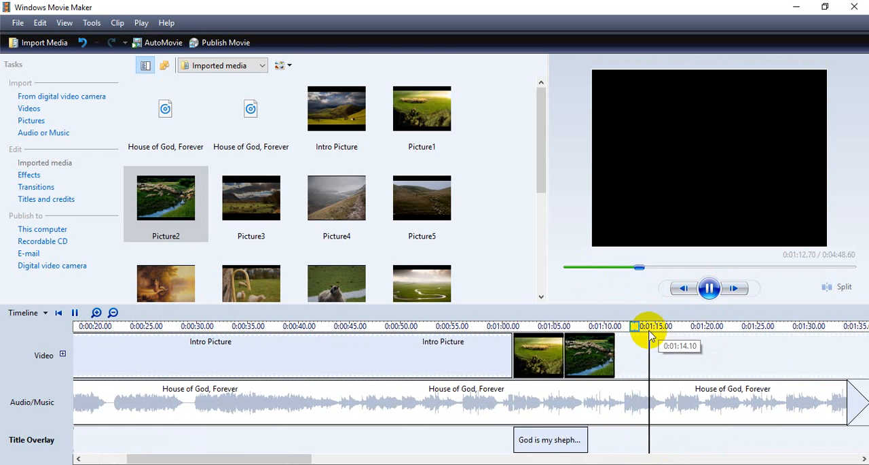
{"action": "left_click", "coordinate": [708, 289]}
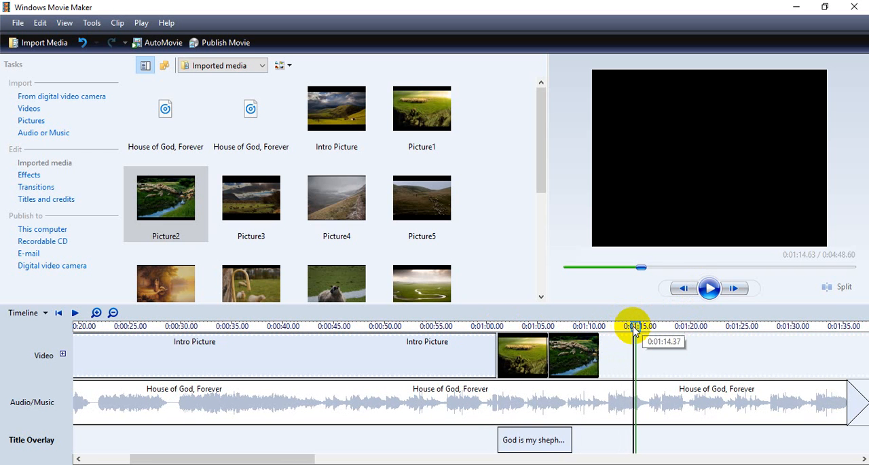
- Move the playhead back to about 0:01:00.5 and lengthen the God is my shepherd title to end at about 0:01:11.6
{"action": "left_click", "coordinate": [624, 327]}
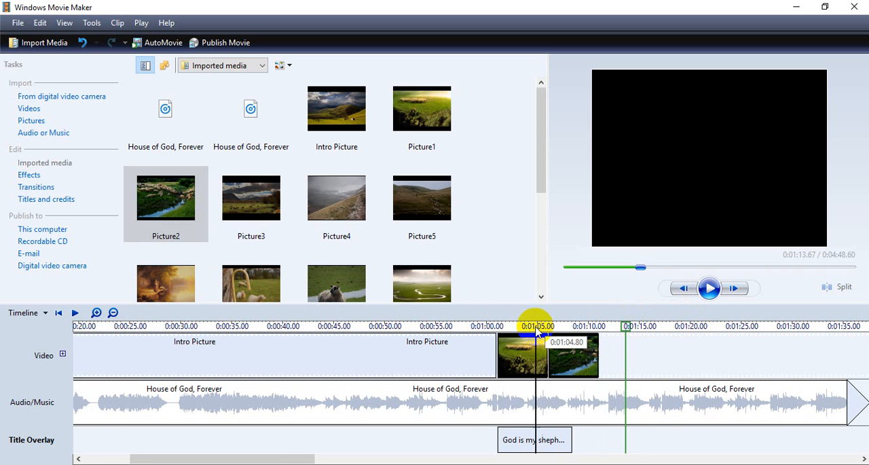
{"action": "left_click_drag", "start_coordinate": [625, 327], "coordinate": [490, 326]}
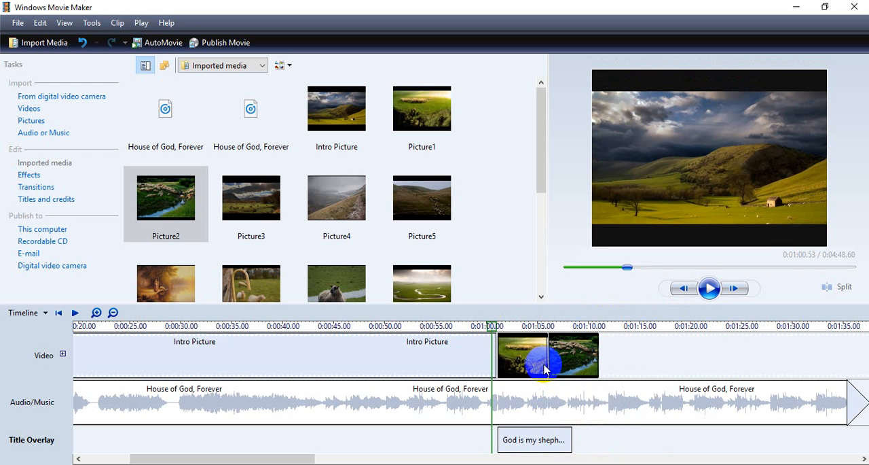
{"action": "left_click", "coordinate": [565, 433]}
{"action": "left_click_drag", "start_coordinate": [572, 434], "coordinate": [605, 442]}
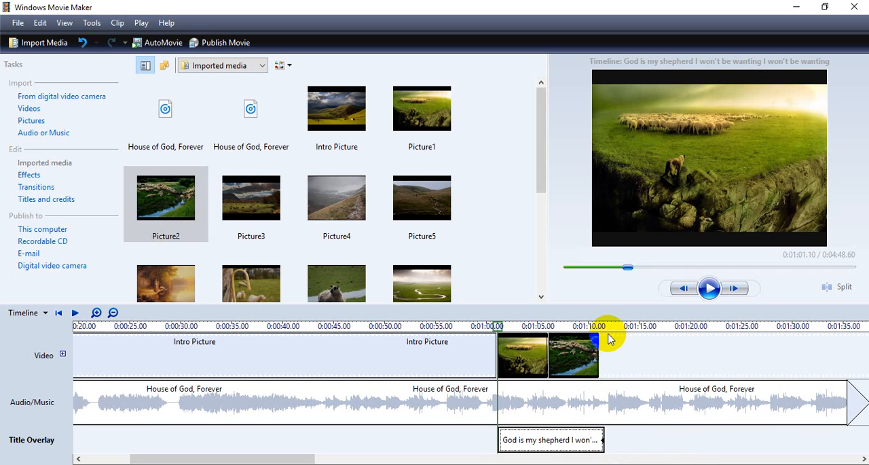
- Extend Picture1 on the video track to a duration of about 10.8 seconds
{"action": "left_click", "coordinate": [582, 349]}
{"action": "left_click_drag", "start_coordinate": [582, 357], "coordinate": [669, 358]}
{"action": "left_click", "coordinate": [543, 357]}
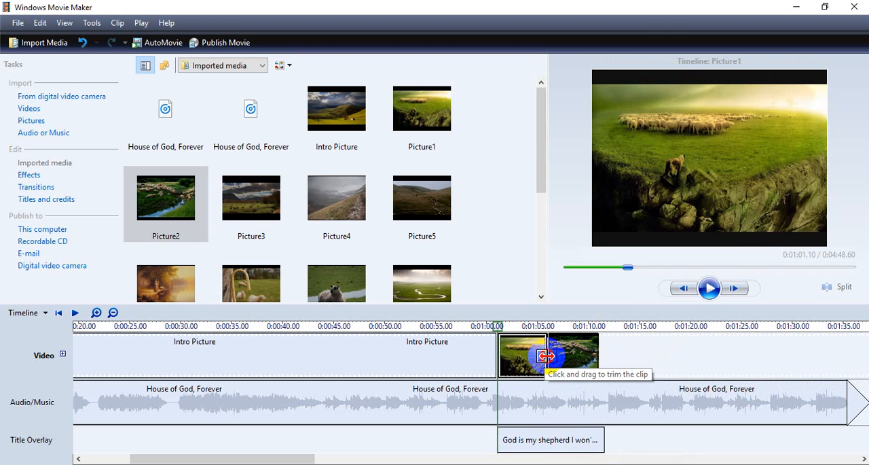
{"action": "left_click_drag", "start_coordinate": [547, 355], "coordinate": [575, 356]}
{"action": "left_click_drag", "start_coordinate": [575, 356], "coordinate": [603, 356]}
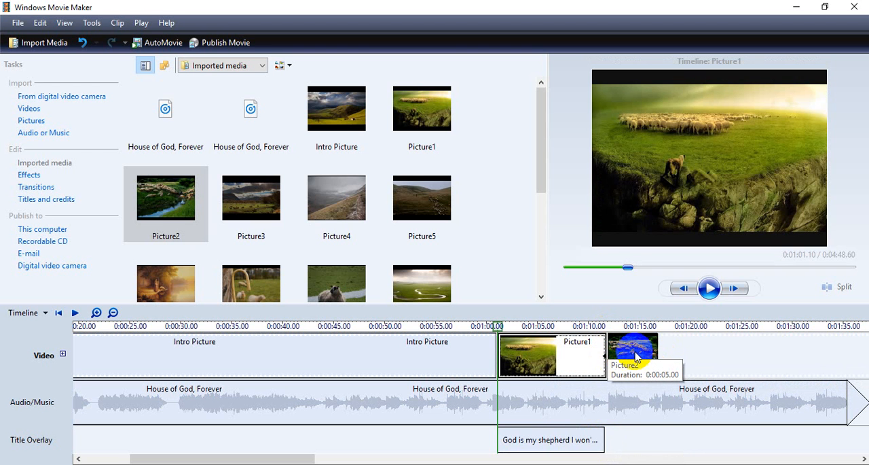
- Try to shift Picture2 along the video track, and cut it from the timeline
{"action": "left_click", "coordinate": [633, 351]}
{"action": "mouse_move", "coordinate": [634, 355]}
{"action": "left_mouse_down"}
{"action": "mouse_move", "coordinate": [686, 355]}
{"action": "mouse_move", "coordinate": [640, 353]}
{"action": "left_mouse_up"}
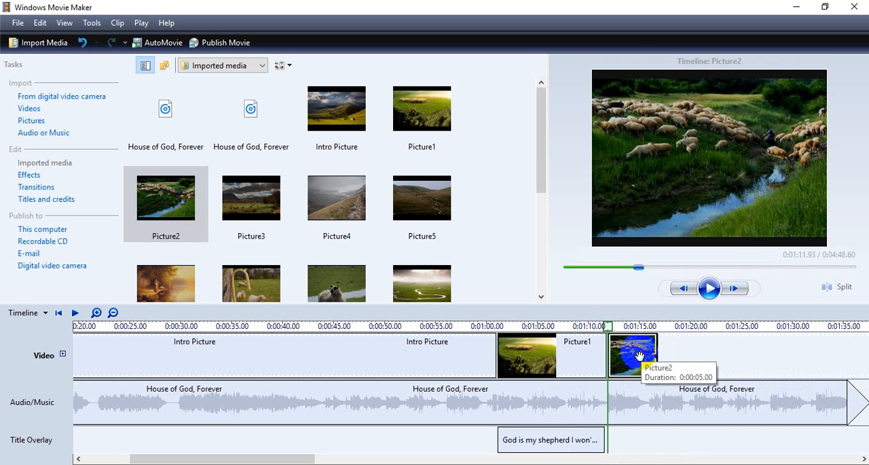
{"action": "mouse_move", "coordinate": [634, 348]}
{"action": "left_mouse_down"}
{"action": "mouse_move", "coordinate": [683, 349]}
{"action": "mouse_move", "coordinate": [631, 351]}
{"action": "left_mouse_up"}
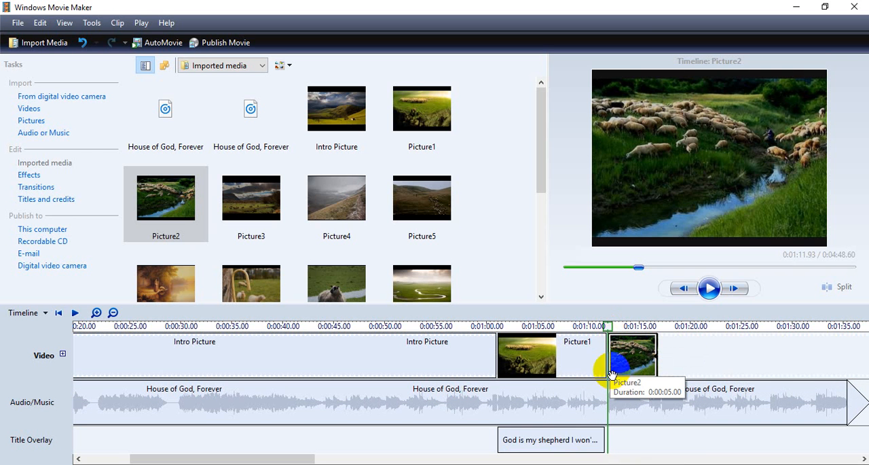
{"action": "right_click", "coordinate": [636, 353]}
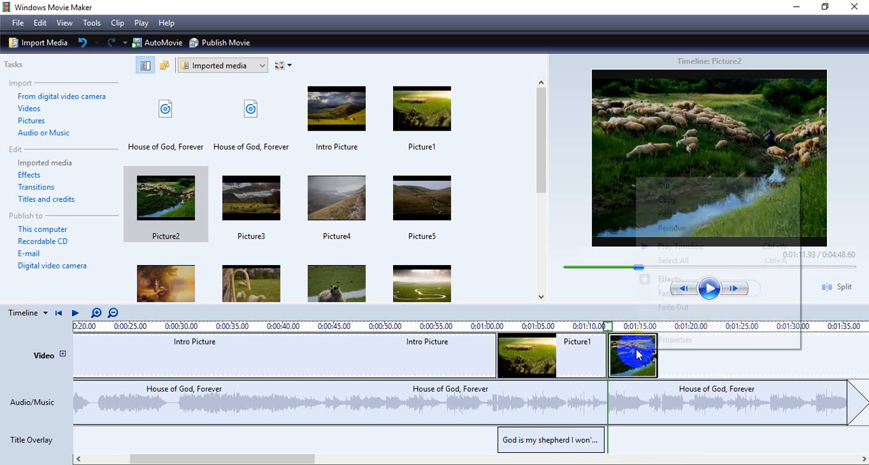
{"action": "left_click", "coordinate": [654, 190]}
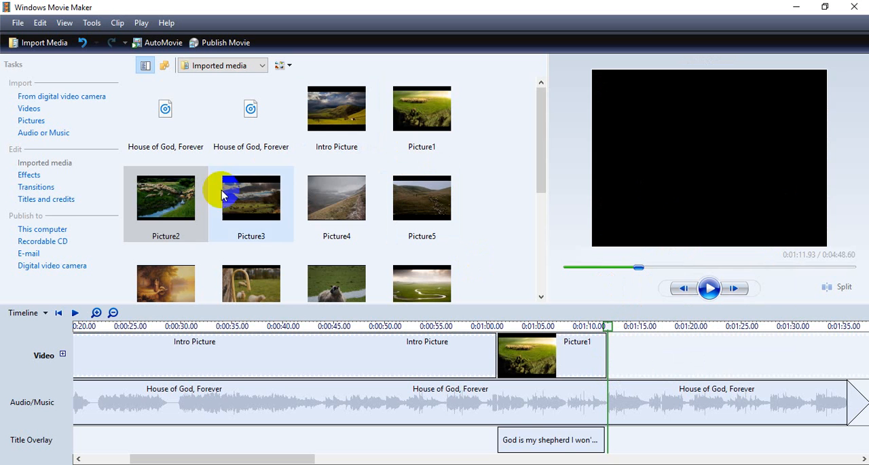
- Try to place Picture2 with a gap after Picture1, and cut it from the video track again
{"action": "left_click_drag", "start_coordinate": [156, 194], "coordinate": [710, 353]}
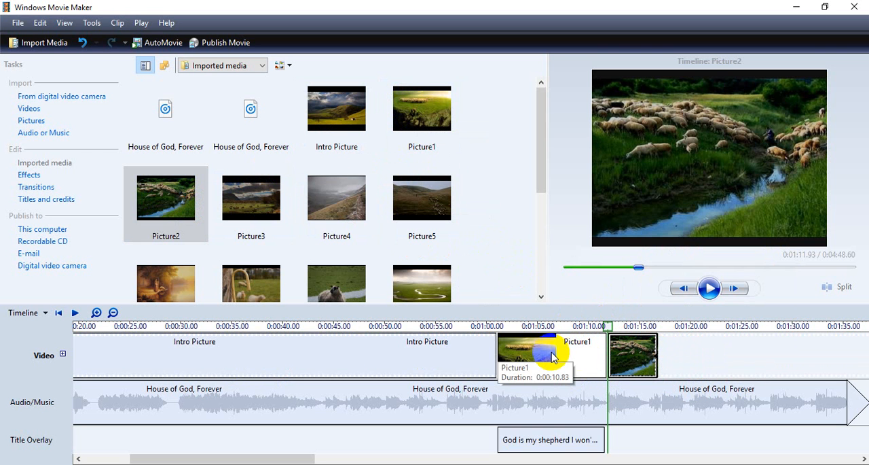
{"action": "left_click", "coordinate": [622, 370]}
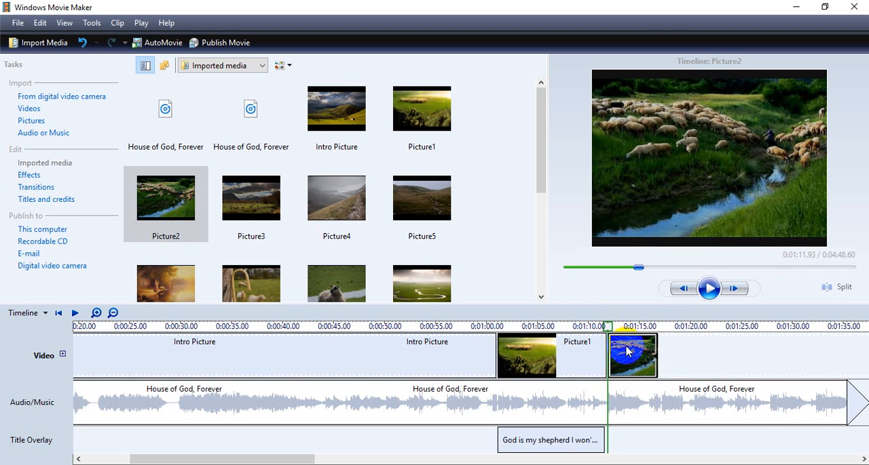
{"action": "right_click", "coordinate": [628, 351]}
{"action": "left_click", "coordinate": [654, 183]}
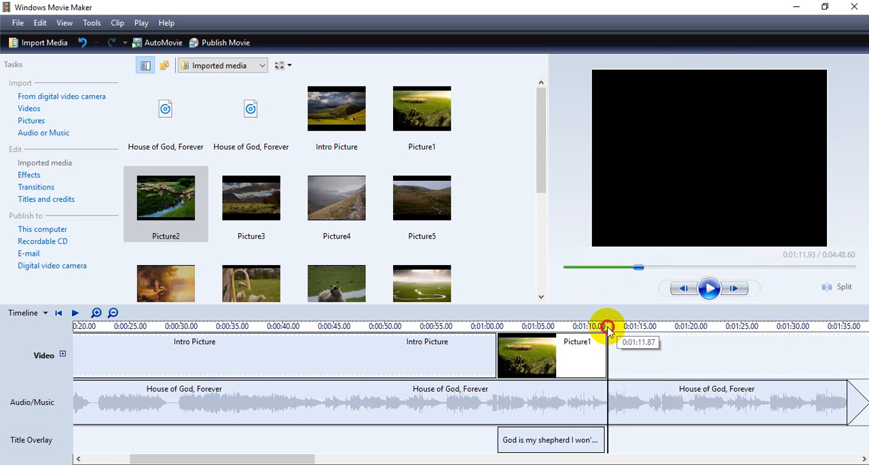
- Preview the song from Picture1, extend that picture to about 11.6 seconds and add Picture2 directly after it
{"action": "left_click_drag", "start_coordinate": [607, 327], "coordinate": [514, 328]}
{"action": "left_click", "coordinate": [709, 288]}
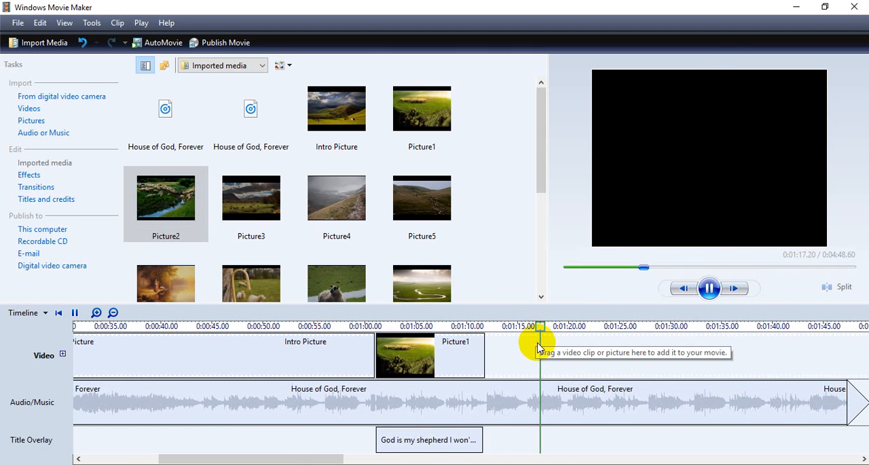
{"action": "left_click", "coordinate": [700, 292]}
{"action": "left_click", "coordinate": [455, 355]}
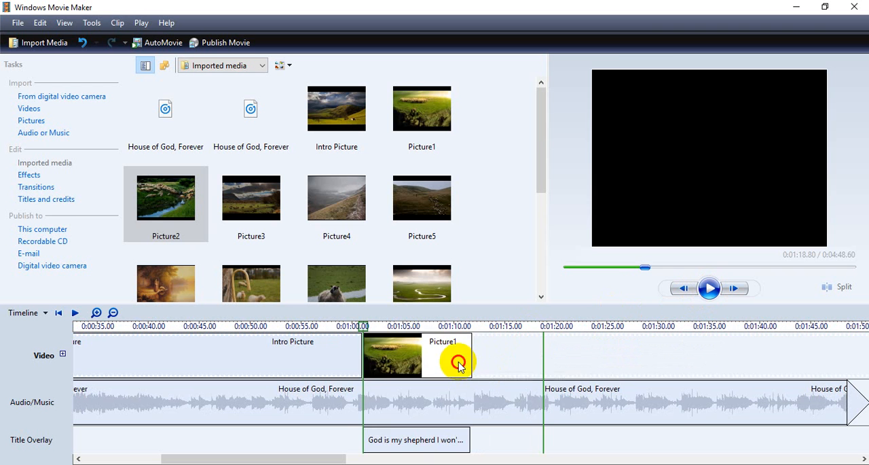
{"action": "left_click_drag", "start_coordinate": [476, 356], "coordinate": [479, 355]}
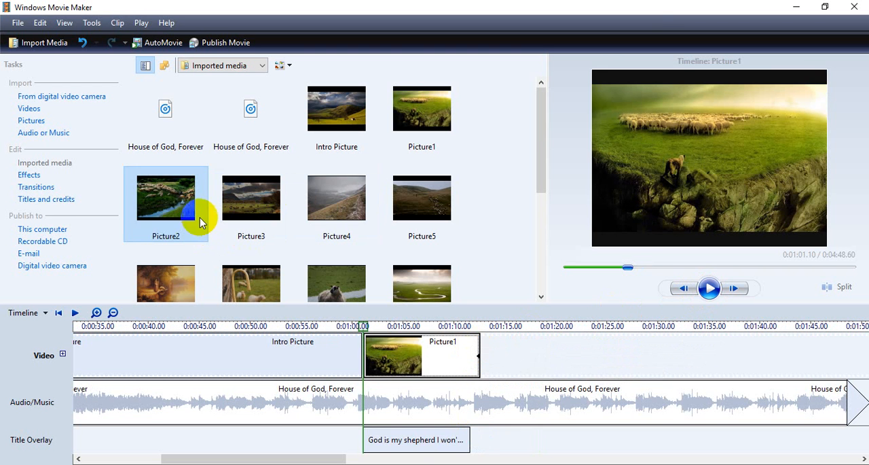
{"action": "mouse_move", "coordinate": [184, 208]}
{"action": "left_mouse_down"}
{"action": "mouse_move", "coordinate": [317, 285]}
{"action": "mouse_move", "coordinate": [498, 340]}
{"action": "left_mouse_up"}
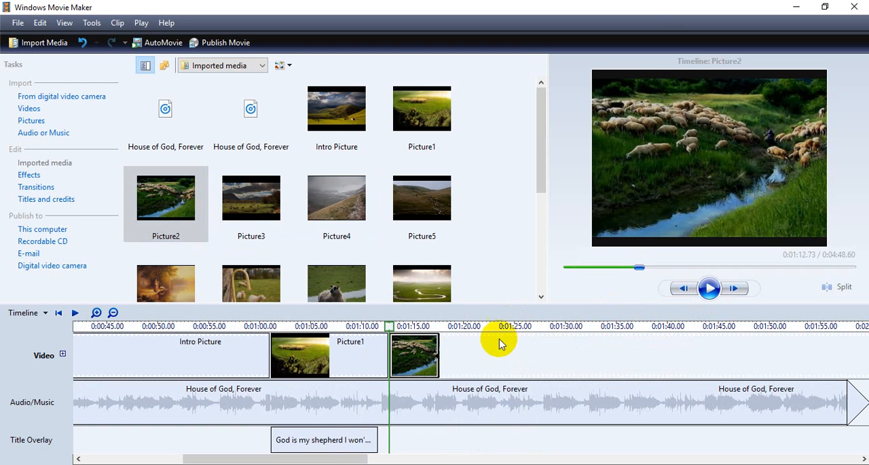
- Add a title on the Picture2 clip with the lyric lines "He makes me rest", "In fields of green" and "With quiet streams" copied from the browser
{"action": "left_click", "coordinate": [89, 22]}
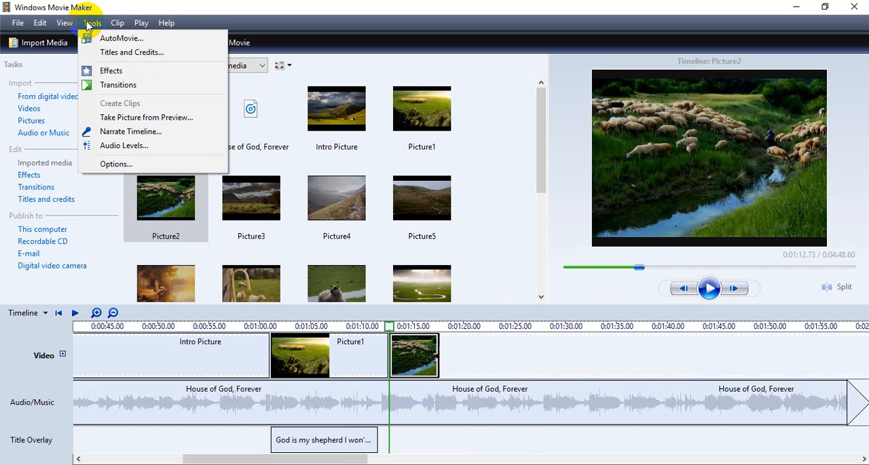
{"action": "left_click", "coordinate": [109, 52]}
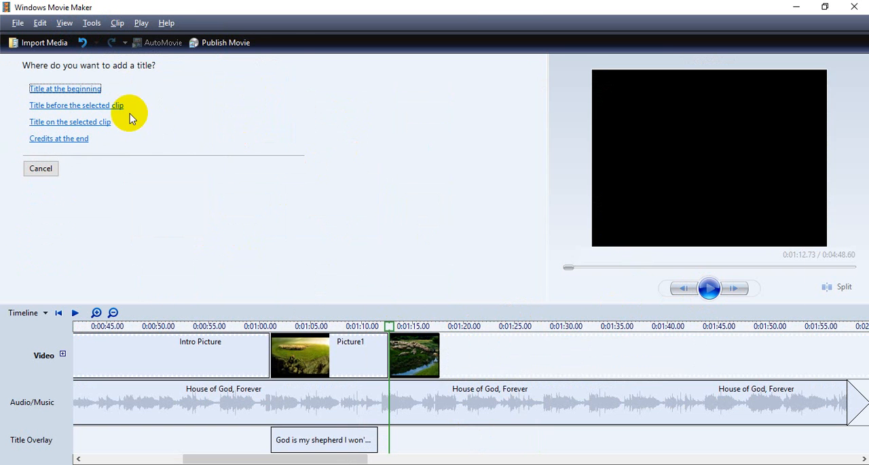
{"action": "key", "text": "alt+Tab"}
{"action": "left_click_drag", "start_coordinate": [716, 249], "coordinate": [798, 270]}
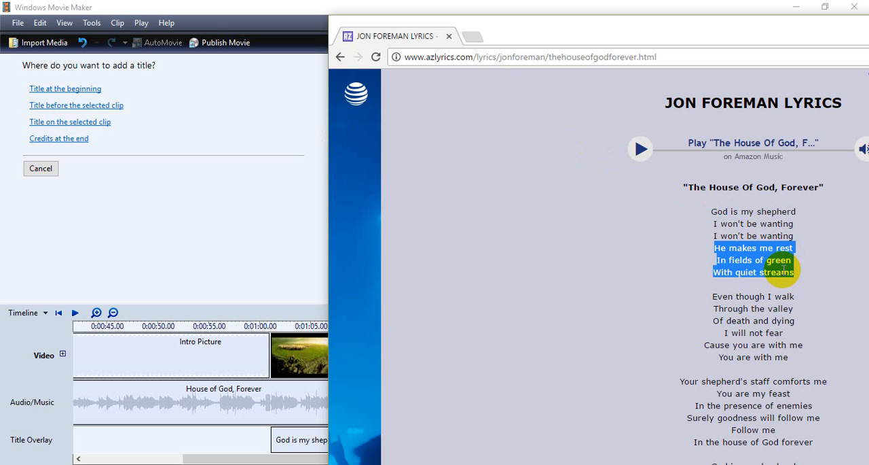
{"action": "left_click", "coordinate": [170, 6]}
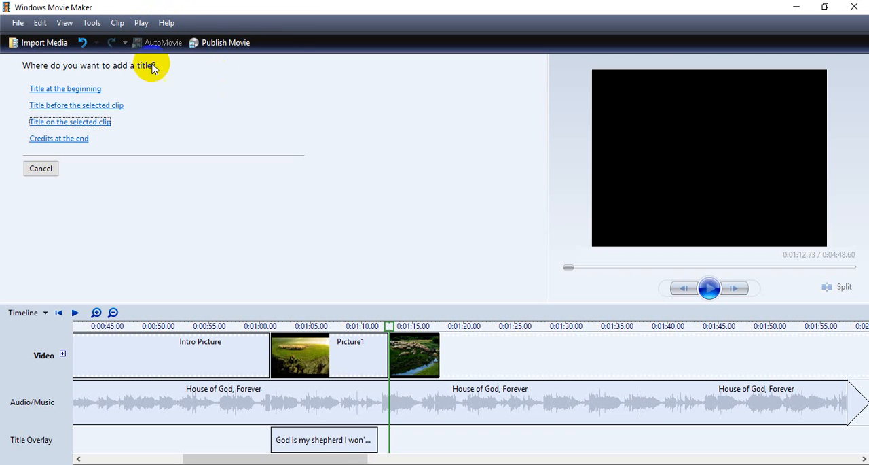
{"action": "left_click", "coordinate": [84, 89]}
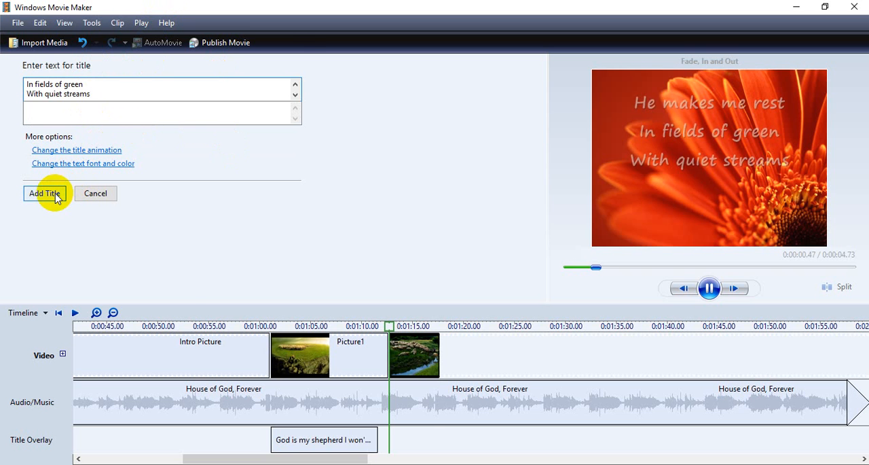
{"action": "left_click", "coordinate": [45, 194]}
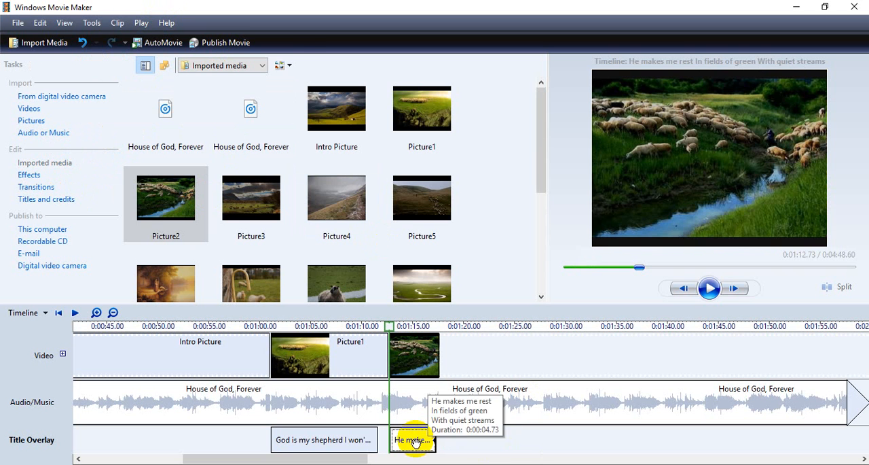
- Set the He makes me rest title to span about 0:01:13.3 to 0:01:22.7, and extend Picture2 to about 11.9 seconds
{"action": "left_click", "coordinate": [416, 440]}
{"action": "left_click_drag", "start_coordinate": [422, 442], "coordinate": [485, 440]}
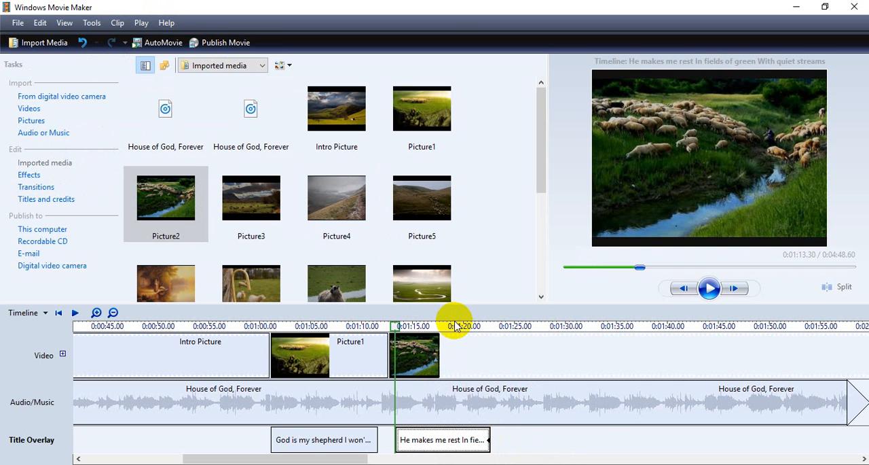
{"action": "left_click", "coordinate": [434, 352]}
{"action": "left_click_drag", "start_coordinate": [441, 360], "coordinate": [508, 357]}
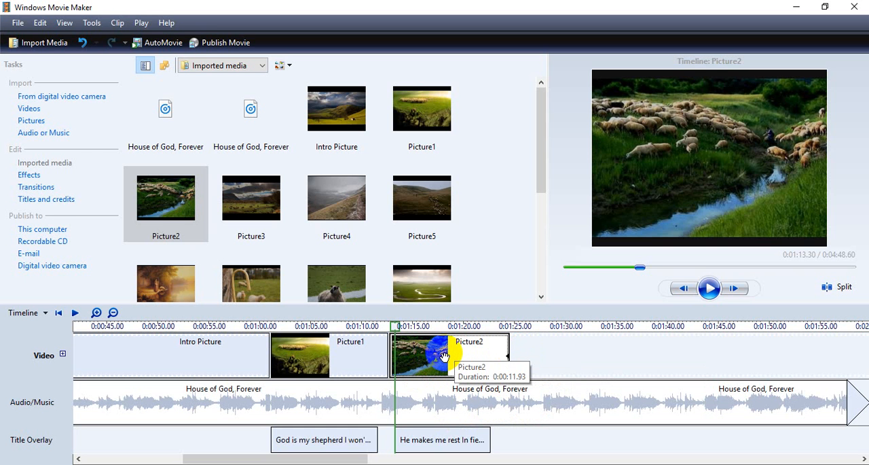
- Play the timeline from about 0:01:10.5 to check the change from Picture1 to Picture2 and its lyrics
{"action": "left_click_drag", "start_coordinate": [399, 330], "coordinate": [367, 324]}
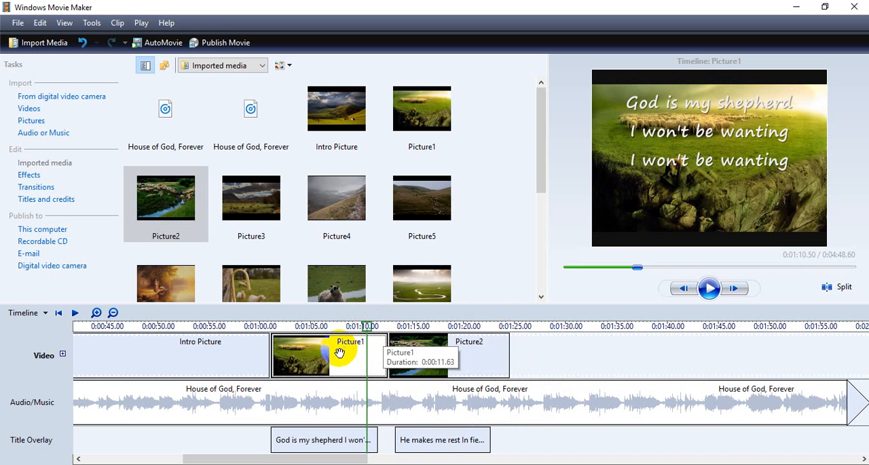
{"action": "left_click", "coordinate": [452, 358]}
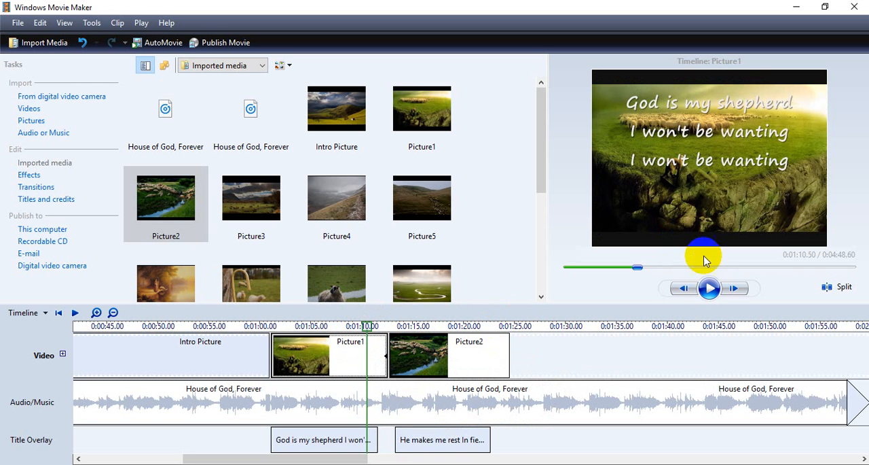
{"action": "left_click", "coordinate": [709, 288]}
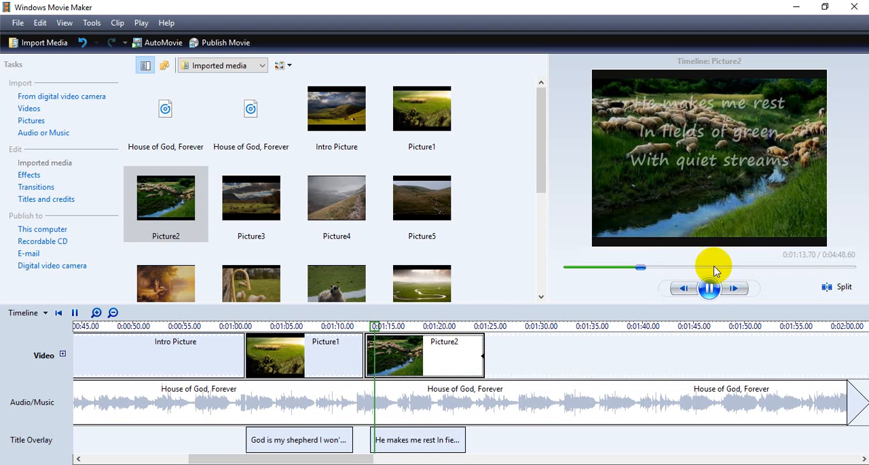
- Try overlapping Picture2 onto the end of Picture1 from about 0:01:10, and preview the blend between the two pictures
{"action": "left_click", "coordinate": [710, 288]}
{"action": "left_click_drag", "start_coordinate": [379, 329], "coordinate": [335, 329]}
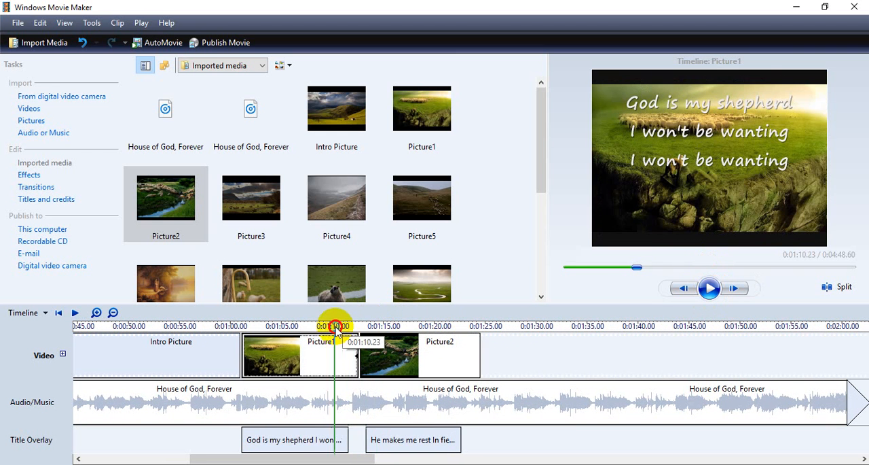
{"action": "left_click_drag", "start_coordinate": [435, 364], "coordinate": [436, 364]}
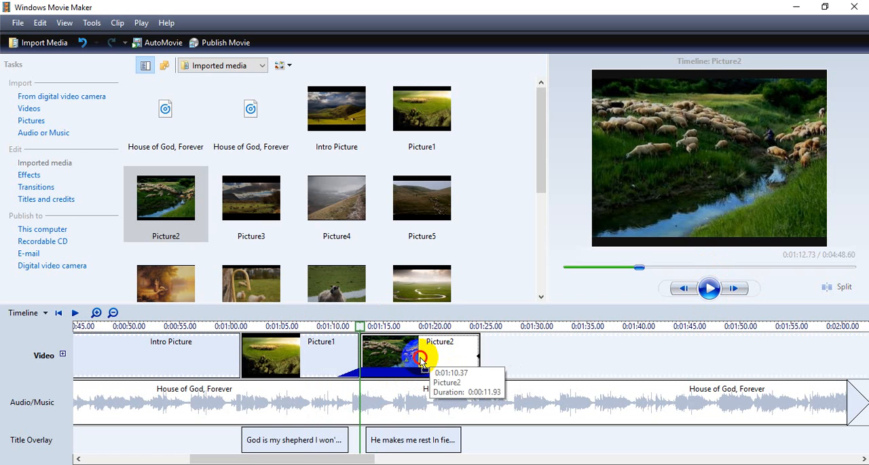
{"action": "left_click_drag", "start_coordinate": [419, 365], "coordinate": [359, 338]}
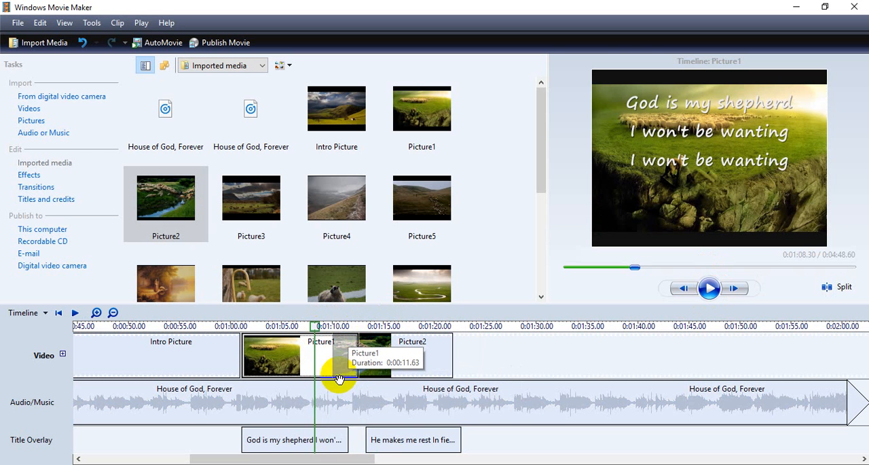
{"action": "left_click", "coordinate": [710, 290]}
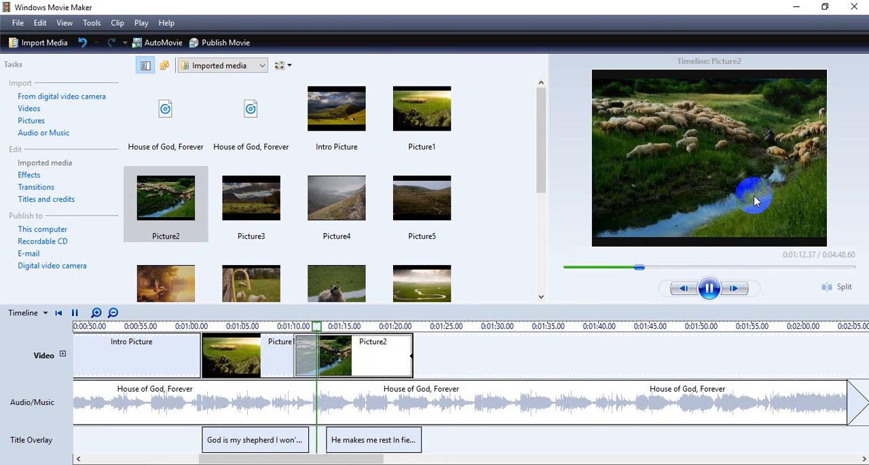
{"action": "left_click", "coordinate": [711, 288]}
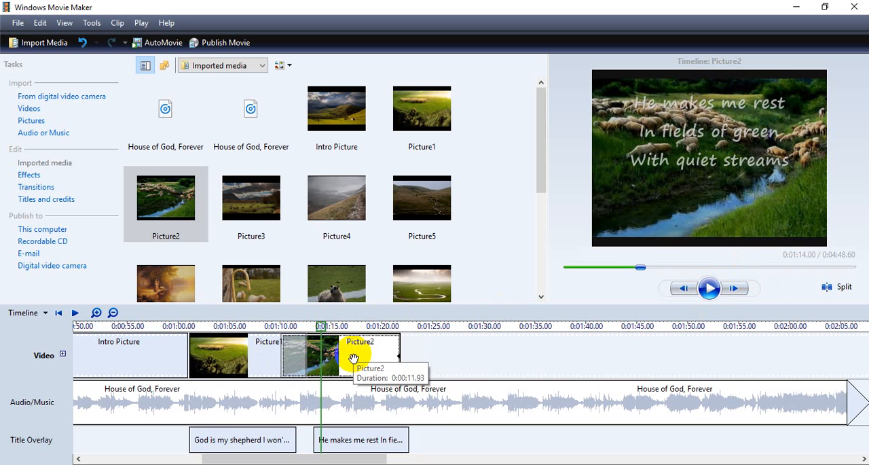
{"action": "key", "text": "ctrl+z"}
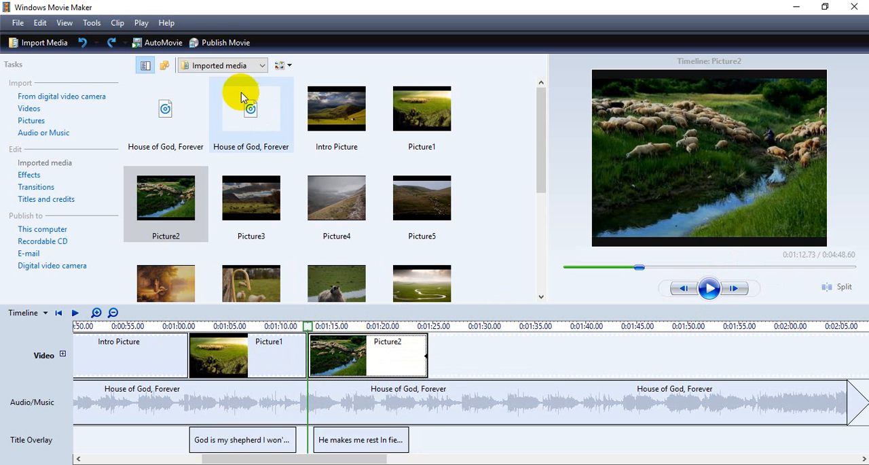
- Browse the video effects and try placing Spin 360 on the Picture1 clip
{"action": "left_click", "coordinate": [92, 23]}
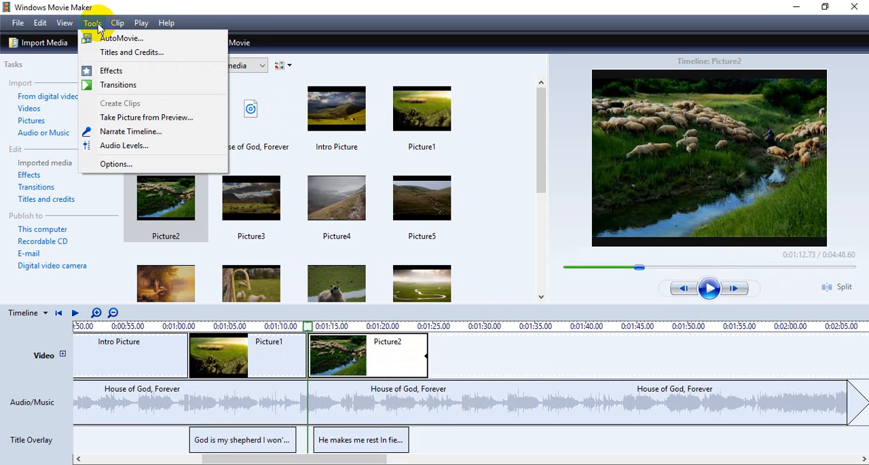
{"action": "left_click", "coordinate": [110, 74]}
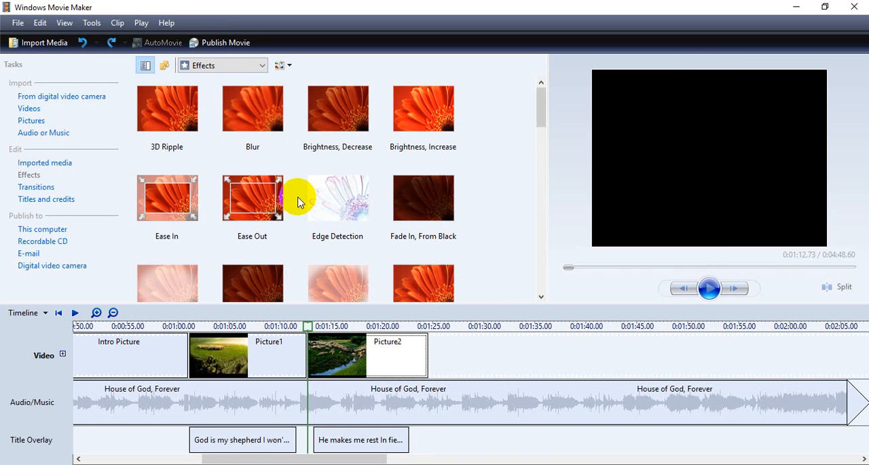
{"action": "left_click_drag", "start_coordinate": [543, 107], "coordinate": [558, 242]}
{"action": "left_click", "coordinate": [231, 353]}
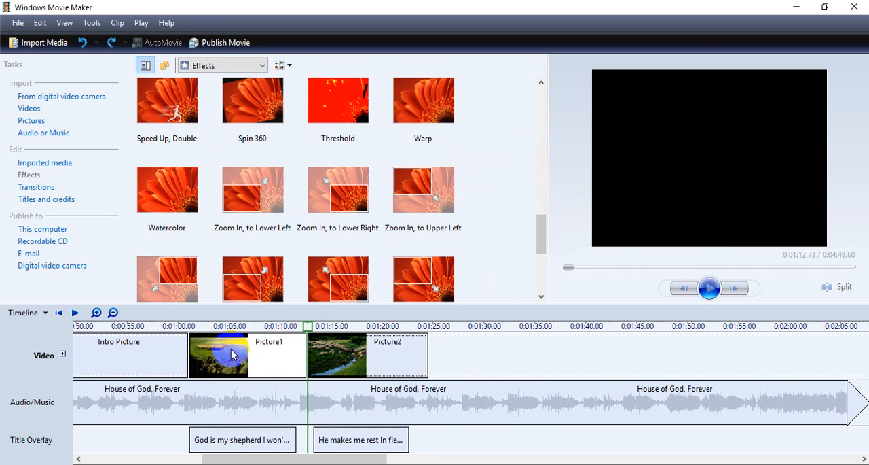
{"action": "left_click", "coordinate": [253, 103]}
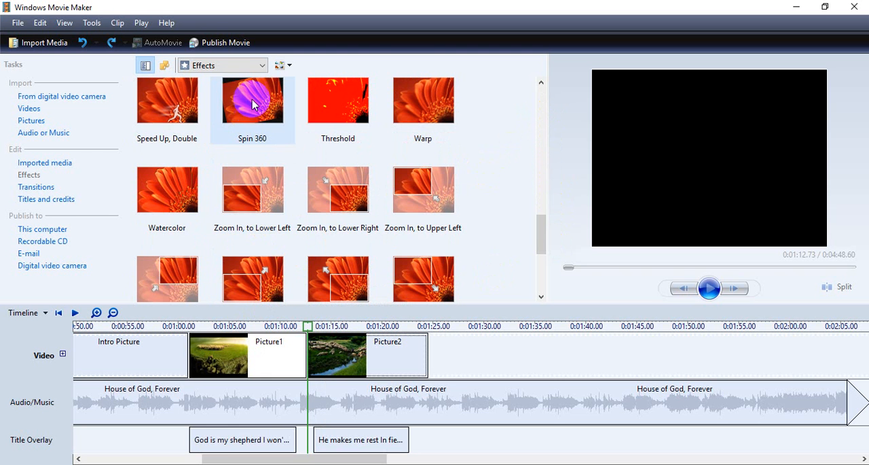
{"action": "left_click_drag", "start_coordinate": [253, 104], "coordinate": [245, 363]}
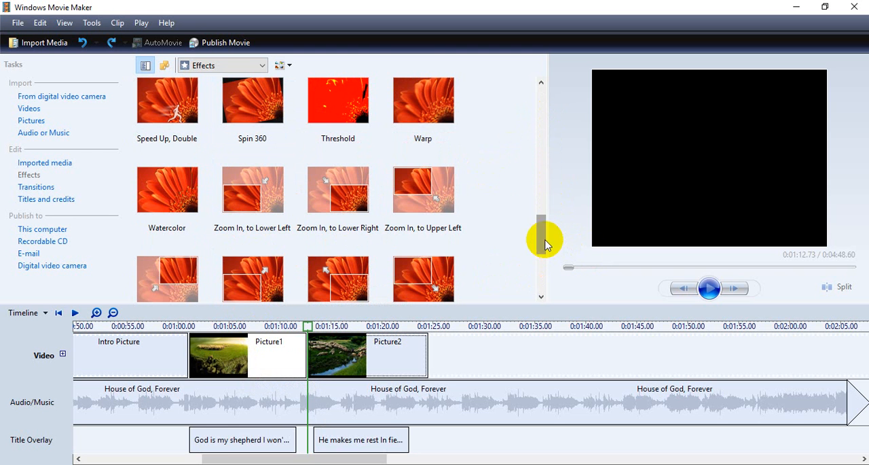
- Add a Fade transition between the Picture1 and Picture2 clips
{"action": "left_click", "coordinate": [85, 24]}
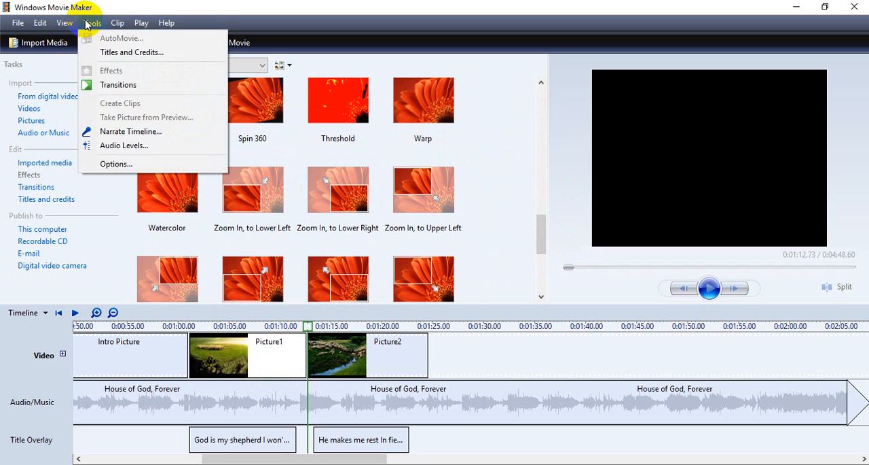
{"action": "left_click", "coordinate": [109, 83]}
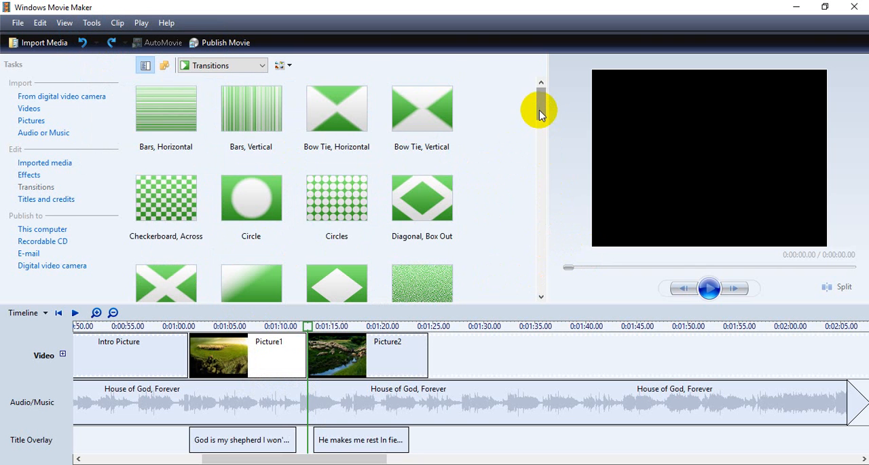
{"action": "left_click_drag", "start_coordinate": [541, 114], "coordinate": [543, 120]}
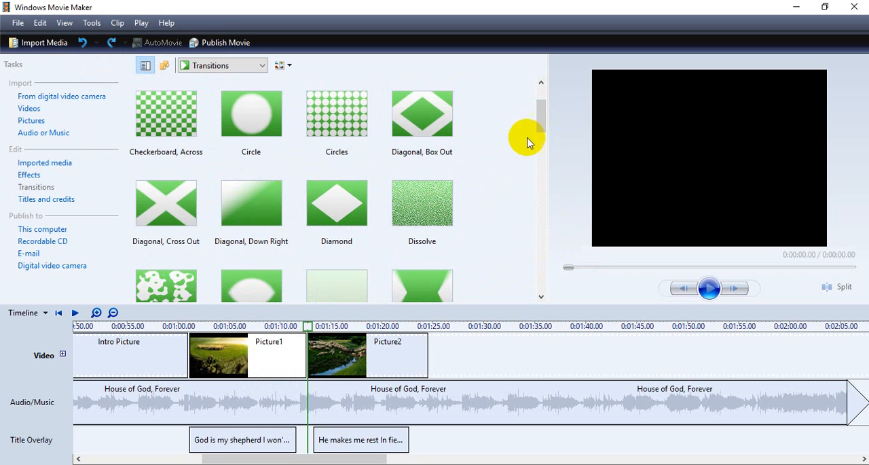
{"action": "left_click_drag", "start_coordinate": [541, 120], "coordinate": [550, 151]}
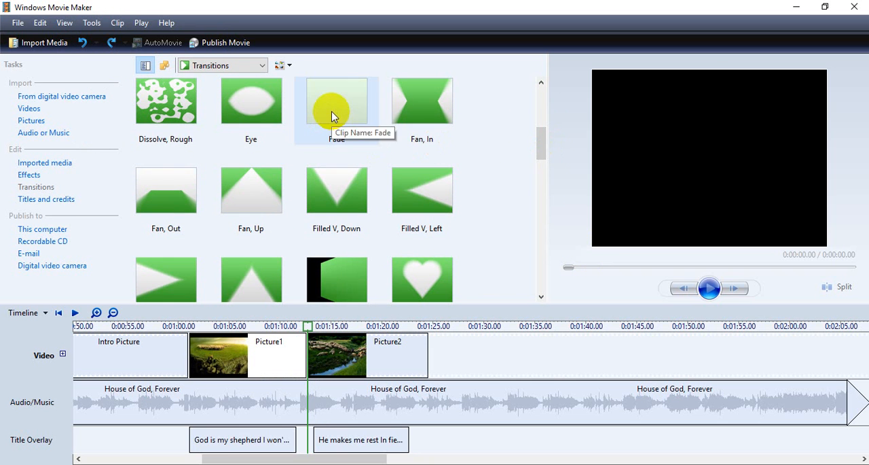
{"action": "mouse_move", "coordinate": [332, 117]}
{"action": "left_mouse_down"}
{"action": "mouse_move", "coordinate": [342, 320]}
{"action": "mouse_move", "coordinate": [324, 349]}
{"action": "mouse_move", "coordinate": [312, 350]}
{"action": "left_mouse_up"}
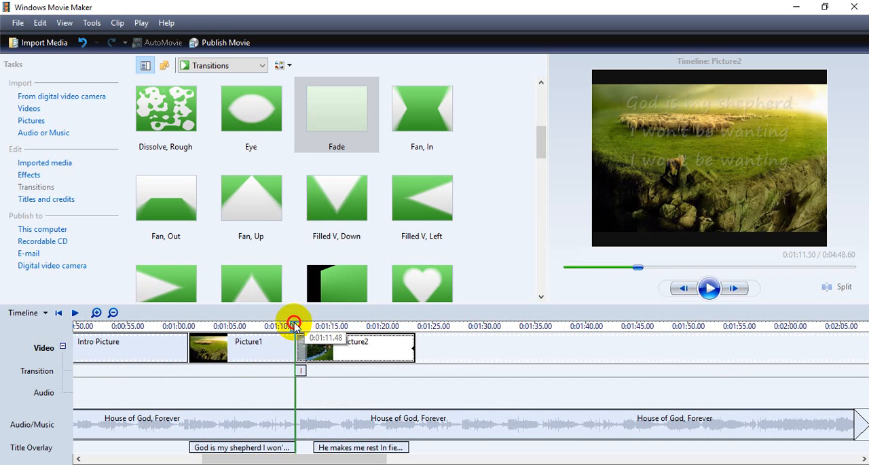
- Play the timeline from about 0:01:08.6 to check the fade, then return the playhead to about 0:01:06.7
{"action": "left_click", "coordinate": [267, 328]}
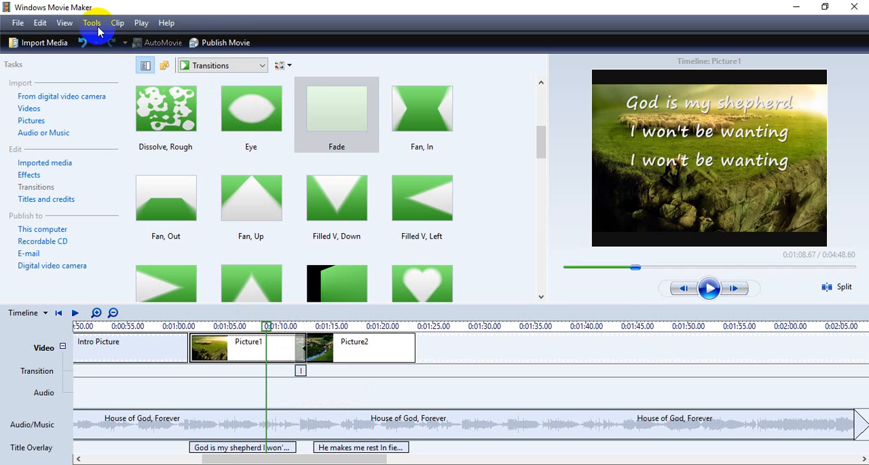
{"action": "left_click", "coordinate": [710, 290]}
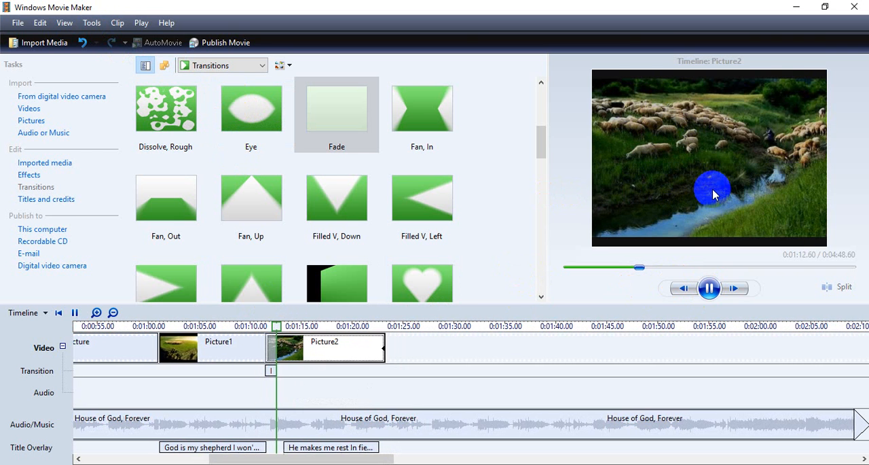
{"action": "left_click", "coordinate": [709, 288]}
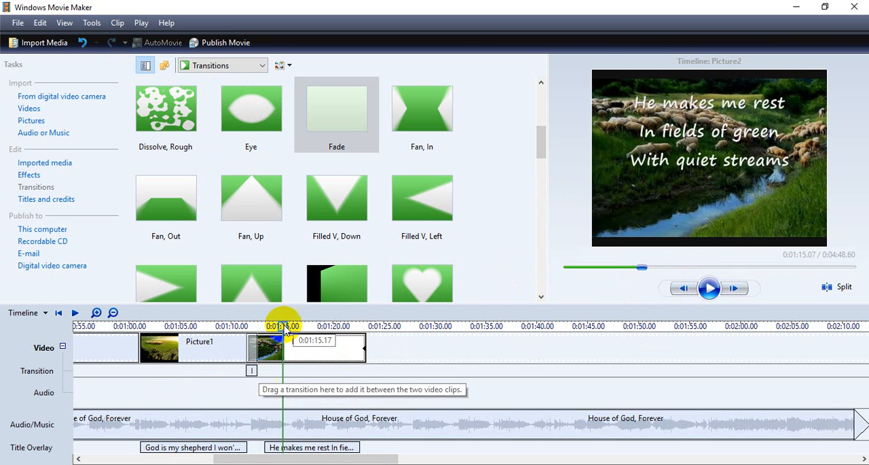
{"action": "left_click_drag", "start_coordinate": [283, 326], "coordinate": [197, 326]}
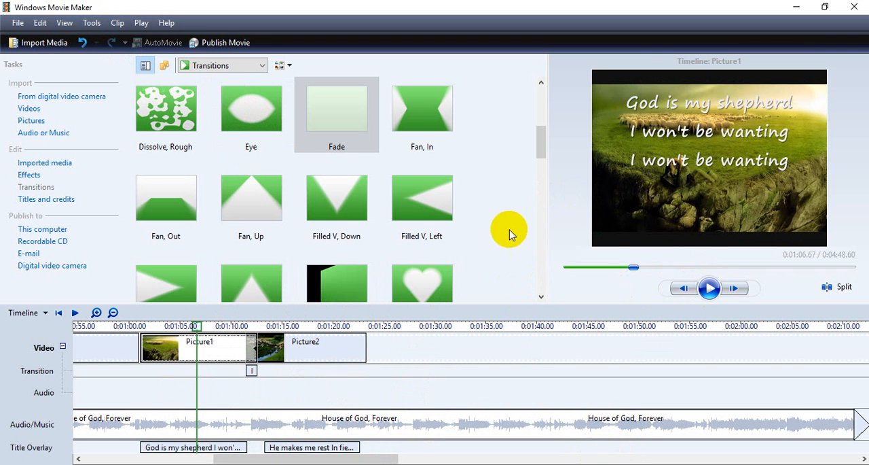
- Apply the Pan, Upper Right to Upper Left effect to the Picture1 clip, with the playhead at about 0:01:01.1
{"action": "left_click", "coordinate": [92, 23]}
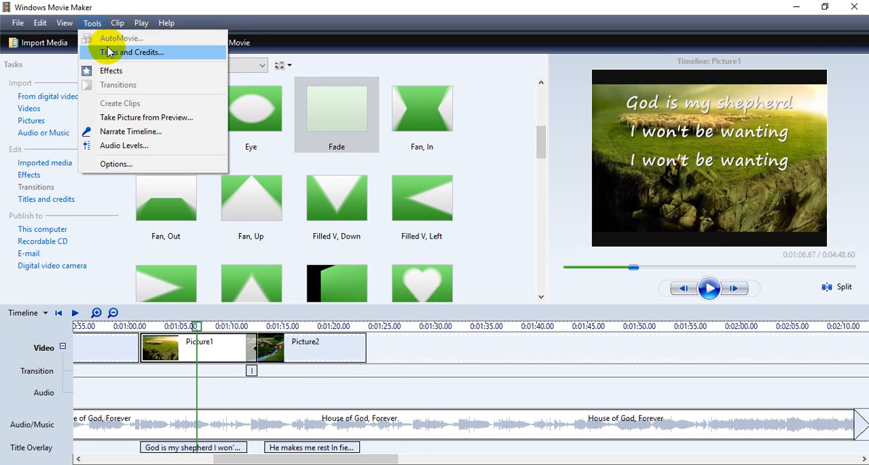
{"action": "left_click", "coordinate": [95, 70]}
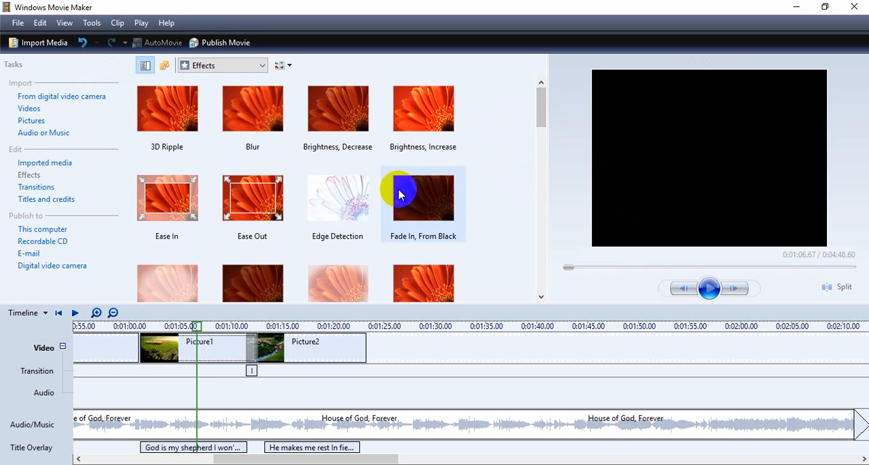
{"action": "left_click_drag", "start_coordinate": [543, 124], "coordinate": [544, 159]}
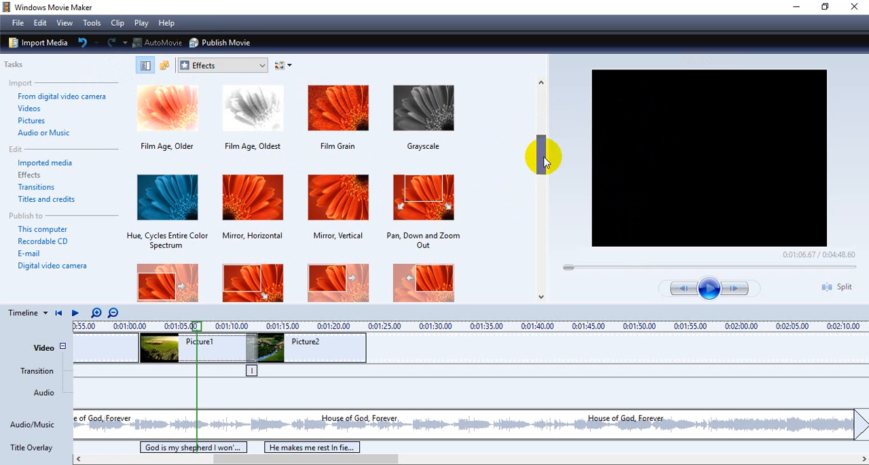
{"action": "left_click", "coordinate": [423, 197]}
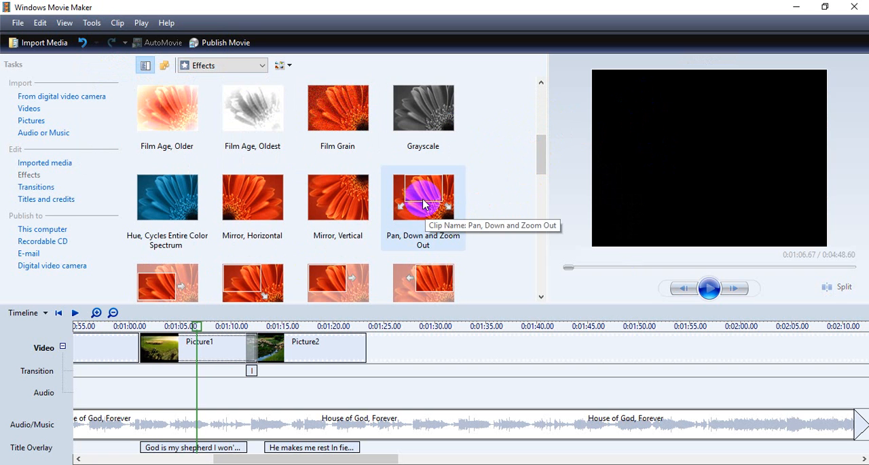
{"action": "left_click_drag", "start_coordinate": [542, 161], "coordinate": [542, 184]}
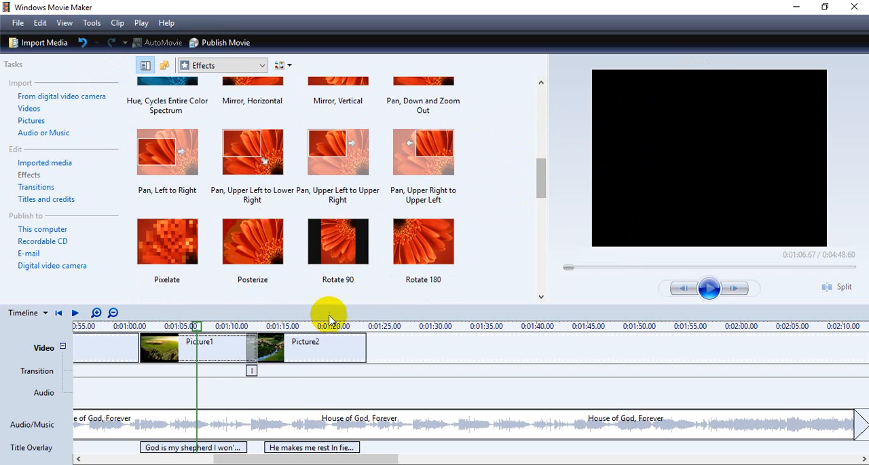
{"action": "left_click", "coordinate": [195, 326]}
{"action": "left_click_drag", "start_coordinate": [195, 326], "coordinate": [607, 326]}
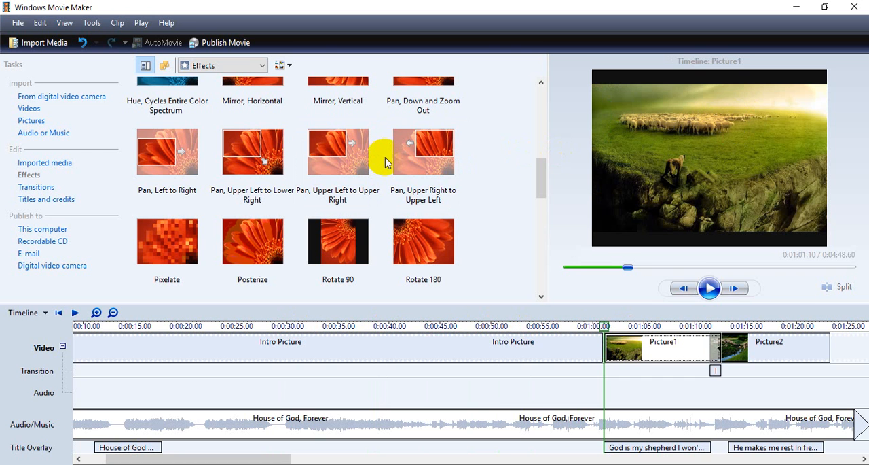
{"action": "left_click", "coordinate": [437, 165]}
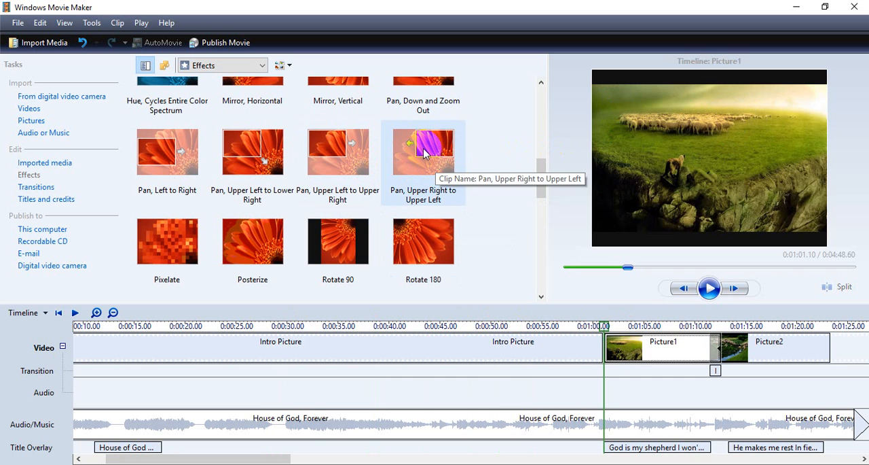
{"action": "left_click_drag", "start_coordinate": [423, 154], "coordinate": [646, 352]}
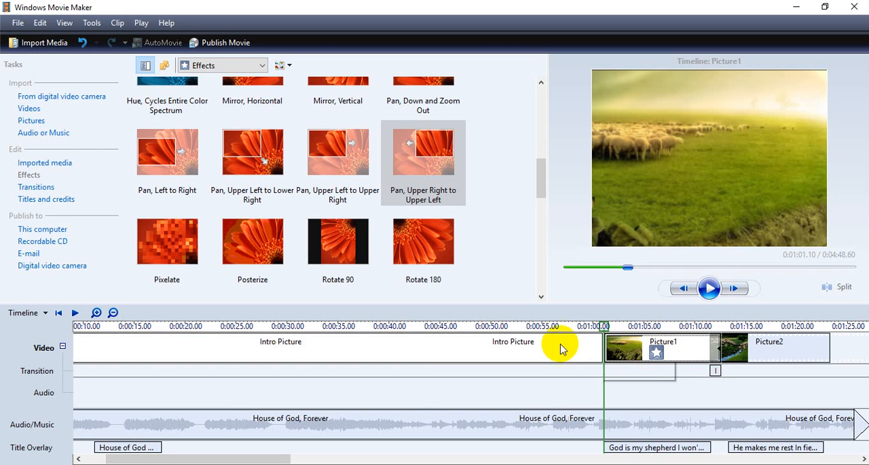
- Play the timeline from about 0:00:56.5 to check the pan on Picture1 and its fade into Picture2
{"action": "left_click_drag", "start_coordinate": [604, 328], "coordinate": [556, 328]}
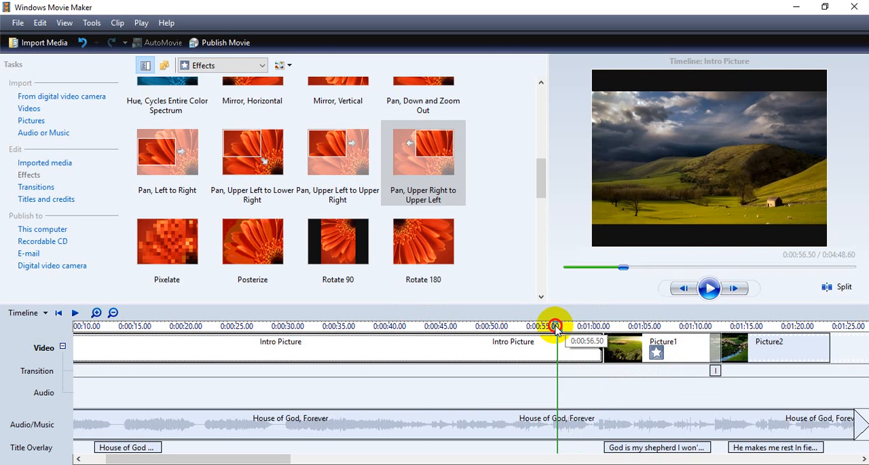
{"action": "left_click", "coordinate": [708, 290]}
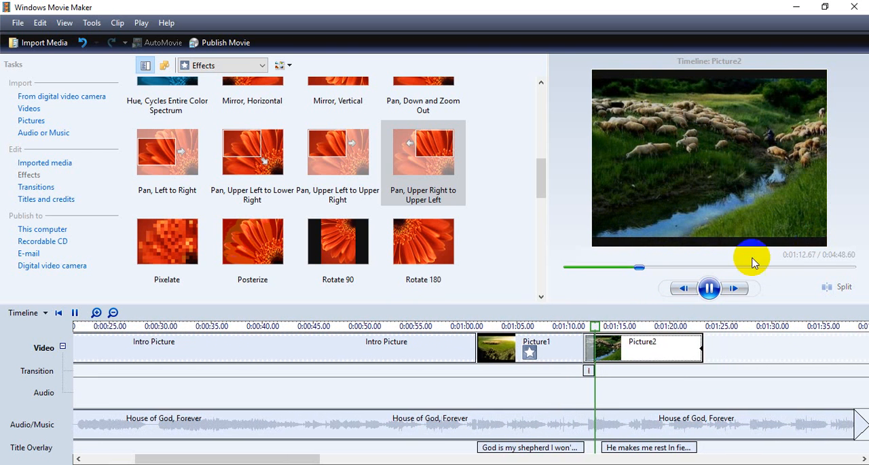
{"action": "left_click", "coordinate": [707, 288]}
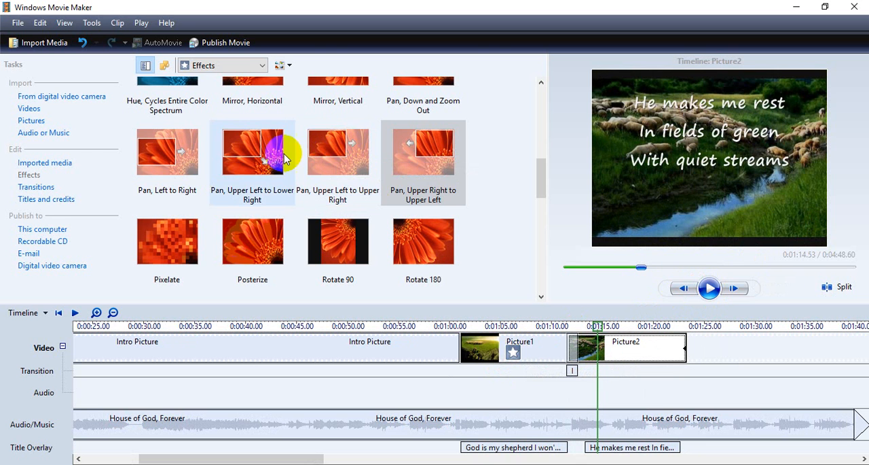
- Apply the Pan, Upper Left to Upper Right effect to Picture2 and preview both pictures from just before Picture1
{"action": "left_click", "coordinate": [333, 143]}
{"action": "left_click_drag", "start_coordinate": [334, 144], "coordinate": [640, 346]}
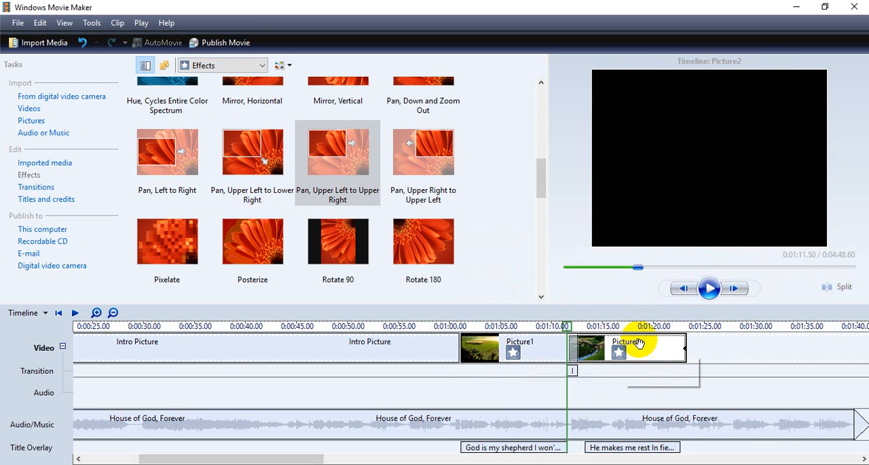
{"action": "left_click_drag", "start_coordinate": [563, 324], "coordinate": [446, 326]}
{"action": "left_click", "coordinate": [709, 289]}
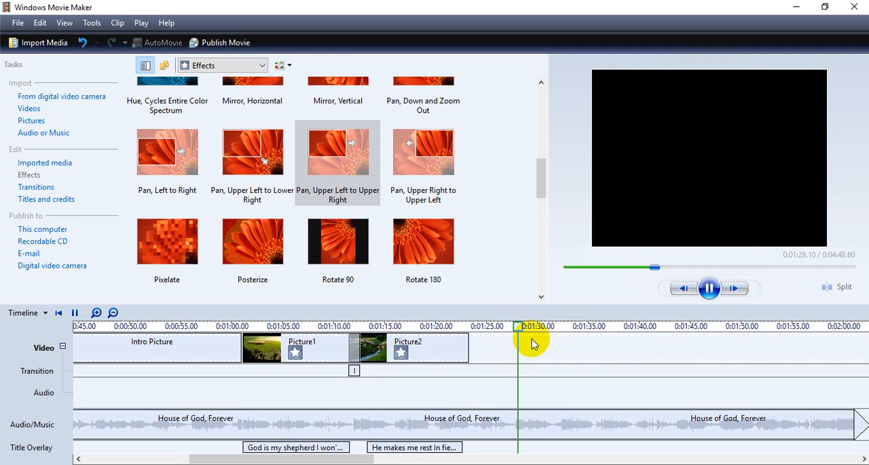
{"action": "left_click", "coordinate": [710, 289]}
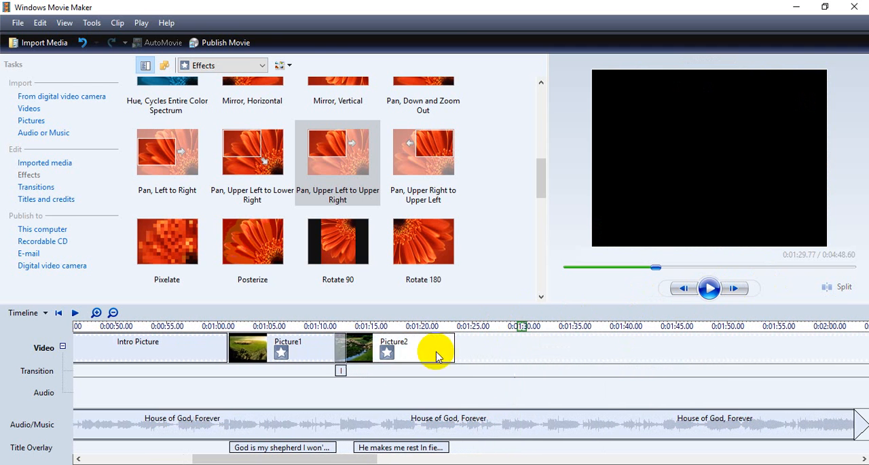
{"action": "left_click", "coordinate": [347, 358]}
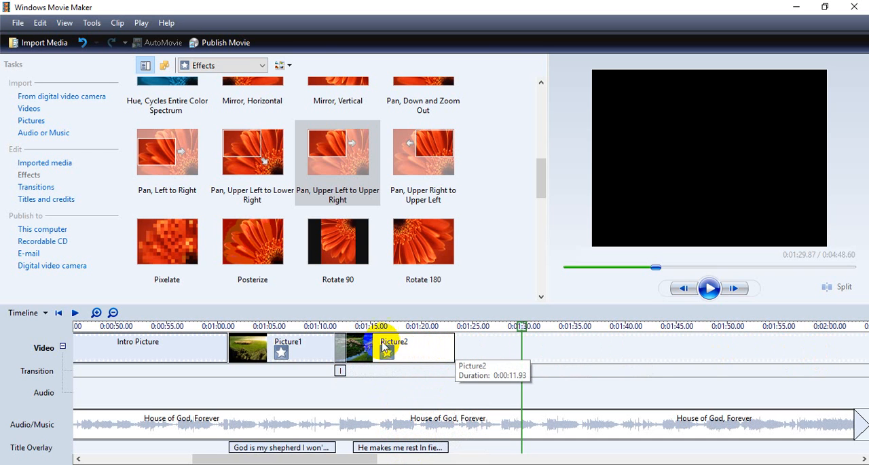
- Extend Picture2 to about 0:01:26 and the "He makes me rest" title to about 0:01:25, and move the playhead back to about 0:01:08.9
{"action": "left_click", "coordinate": [335, 254]}
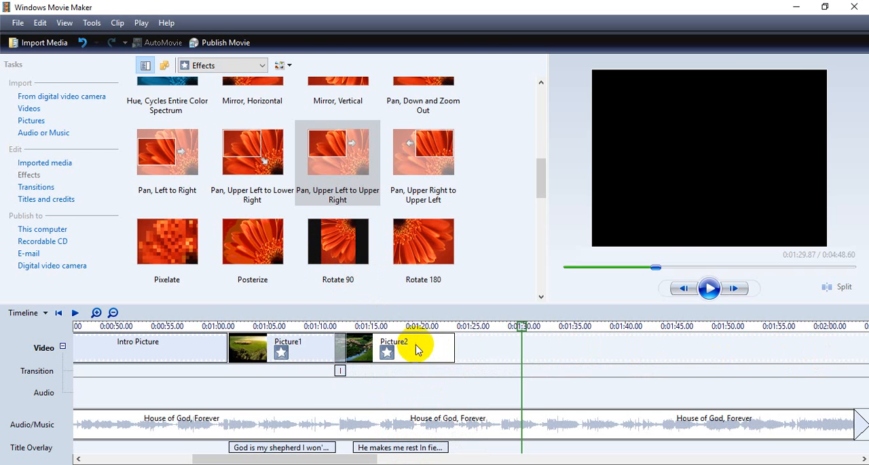
{"action": "left_click", "coordinate": [438, 353]}
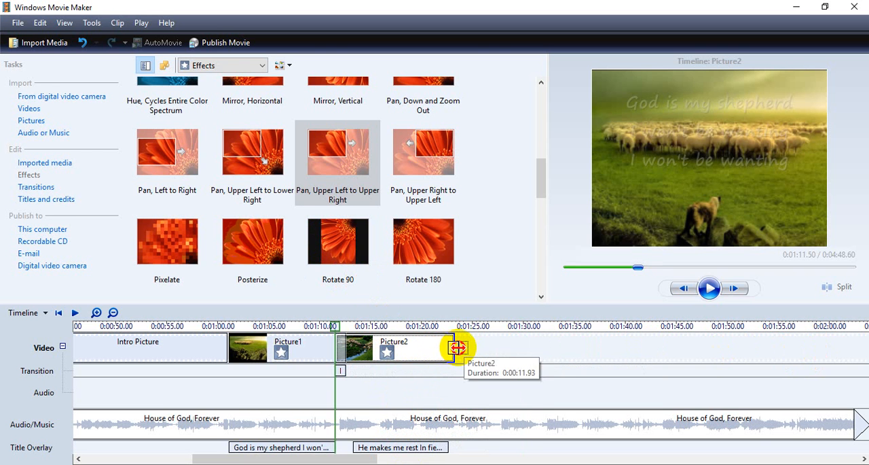
{"action": "left_click_drag", "start_coordinate": [455, 346], "coordinate": [483, 347]}
{"action": "left_click", "coordinate": [448, 448]}
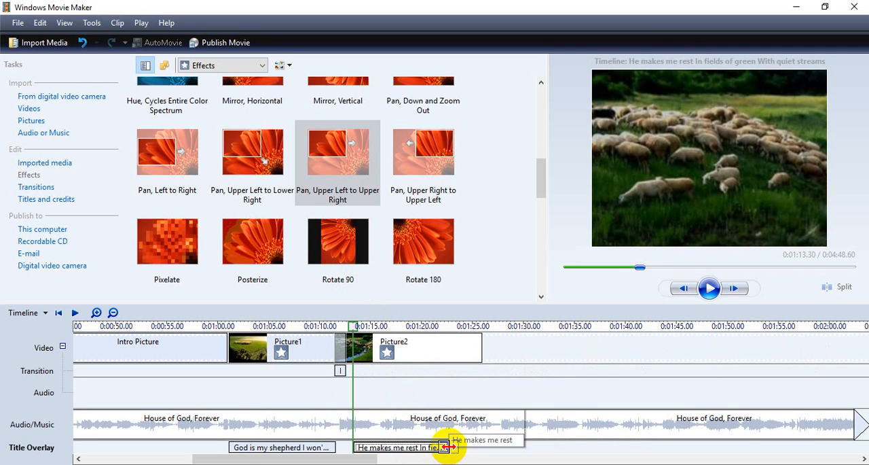
{"action": "left_click_drag", "start_coordinate": [448, 447], "coordinate": [475, 447]}
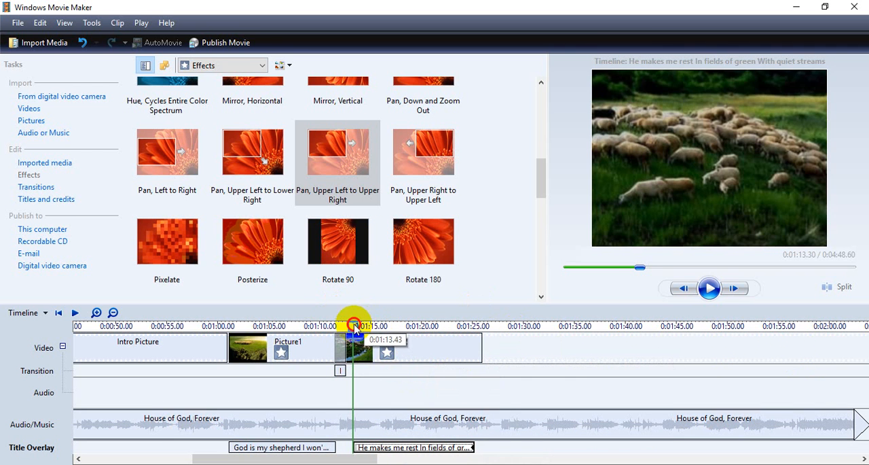
{"action": "left_click_drag", "start_coordinate": [351, 329], "coordinate": [311, 329]}
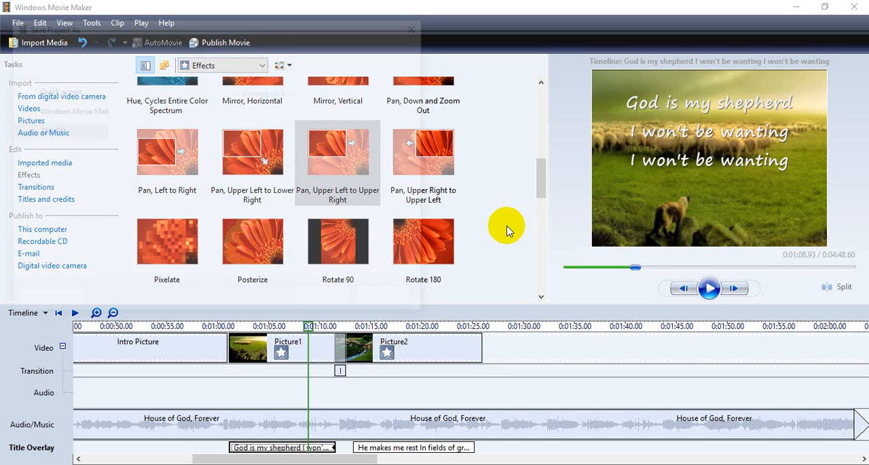
- Save the project as Movie in the Documents folder
{"action": "key", "text": "ctrl+s"}
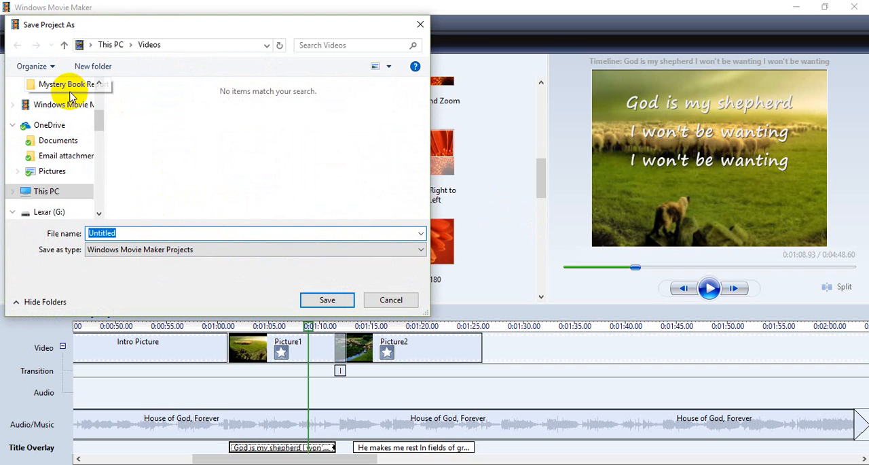
{"action": "left_click_drag", "start_coordinate": [100, 120], "coordinate": [98, 88]}
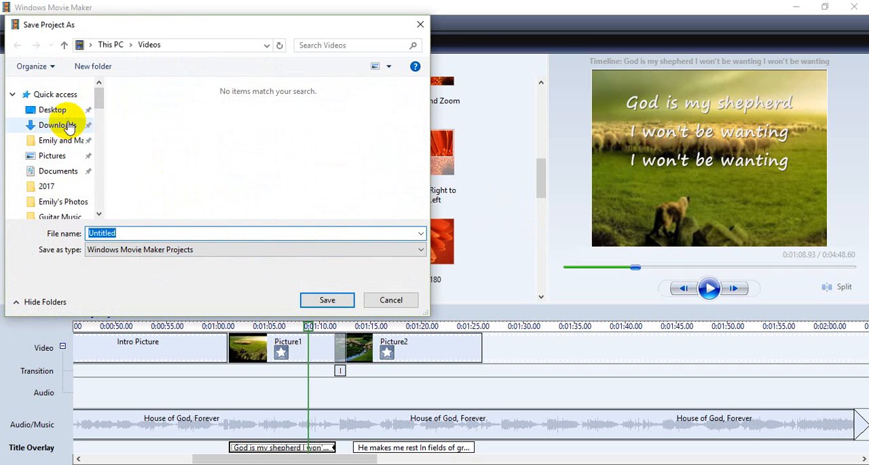
{"action": "left_click", "coordinate": [65, 170]}
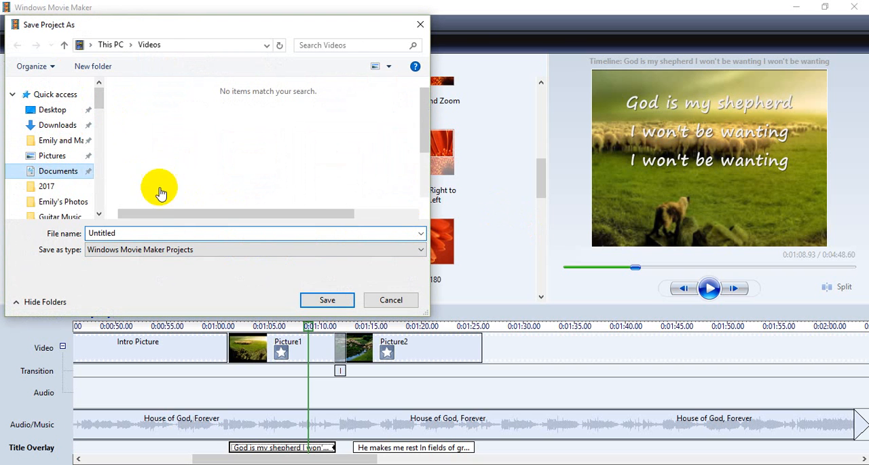
{"action": "double_click", "coordinate": [123, 232]}
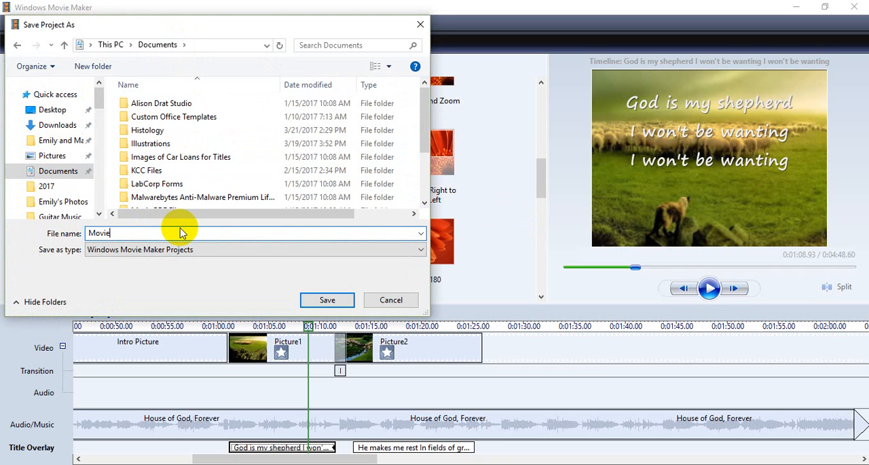
{"action": "key", "text": "Return"}
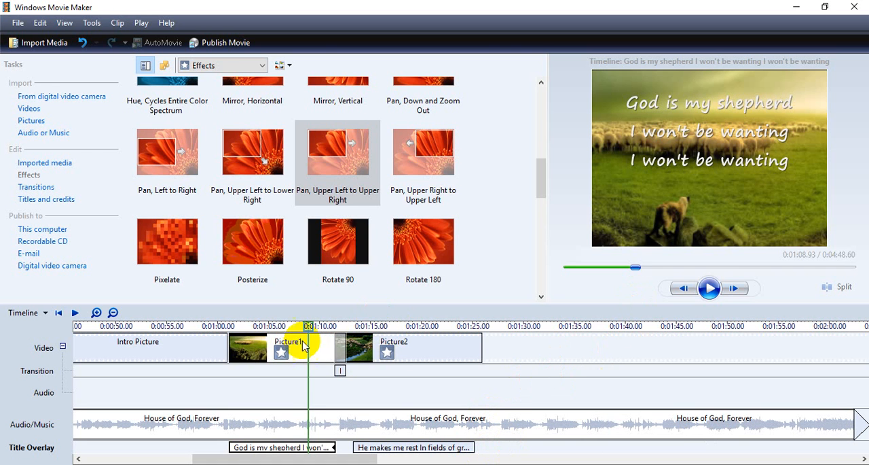
{"action": "left_click_drag", "start_coordinate": [307, 326], "coordinate": [324, 327]}
{"action": "left_click", "coordinate": [475, 344]}
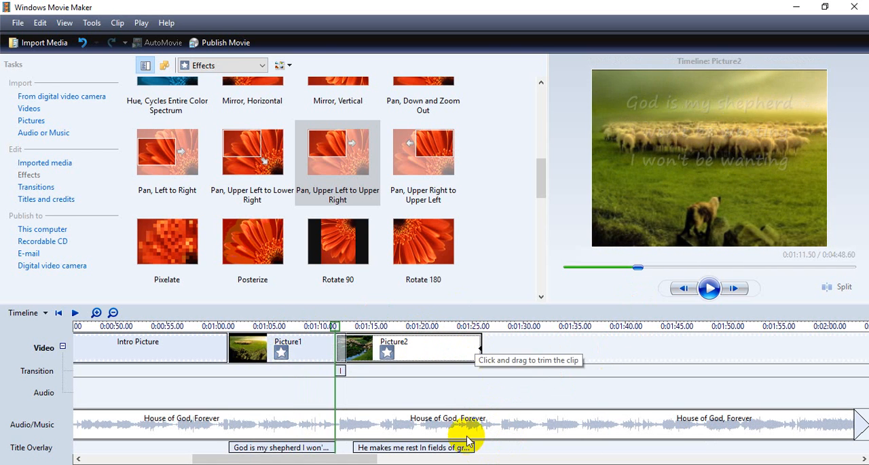
{"action": "left_click", "coordinate": [466, 445]}
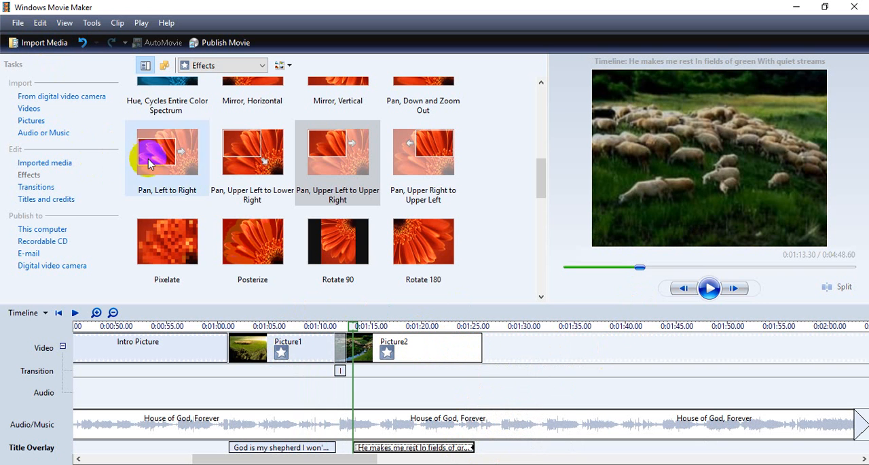
{"action": "left_click_drag", "start_coordinate": [533, 175], "coordinate": [542, 131]}
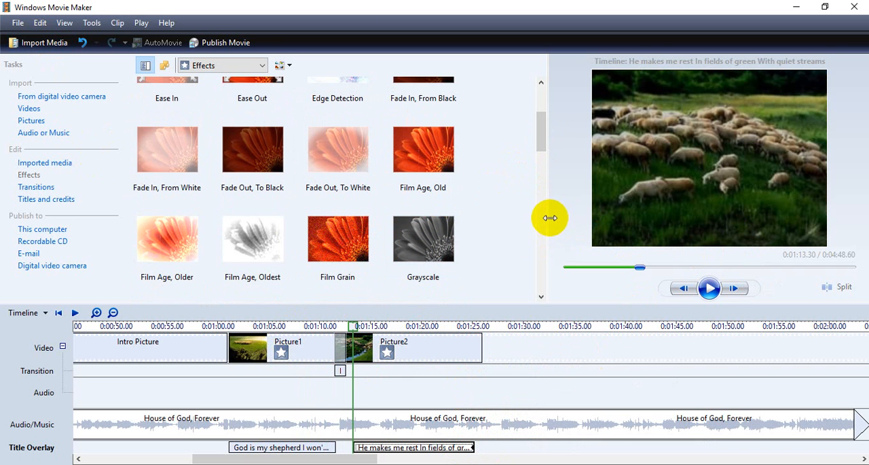
- Enlarge the preview monitor by narrowing the effects area and reducing the height of the timeline
{"action": "left_click_drag", "start_coordinate": [549, 216], "coordinate": [473, 205]}
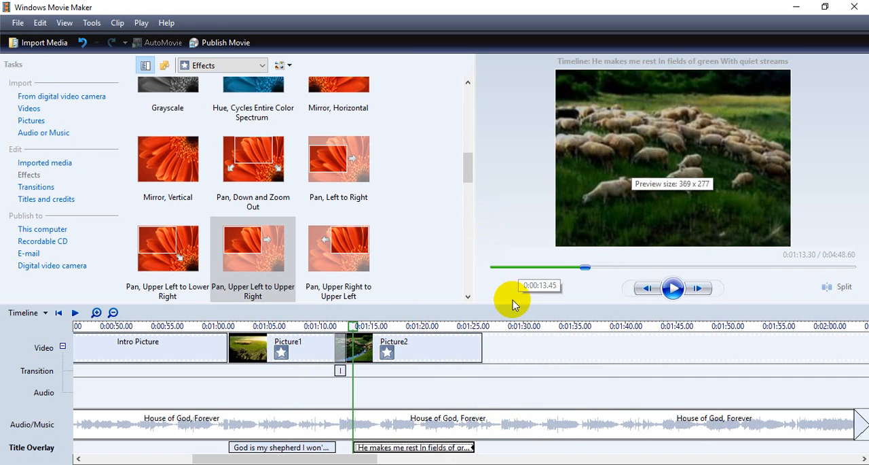
{"action": "mouse_move", "coordinate": [510, 301]}
{"action": "left_mouse_down"}
{"action": "mouse_move", "coordinate": [515, 353]}
{"action": "mouse_move", "coordinate": [515, 229]}
{"action": "mouse_move", "coordinate": [512, 328]}
{"action": "mouse_move", "coordinate": [508, 231]}
{"action": "mouse_move", "coordinate": [510, 316]}
{"action": "left_mouse_up"}
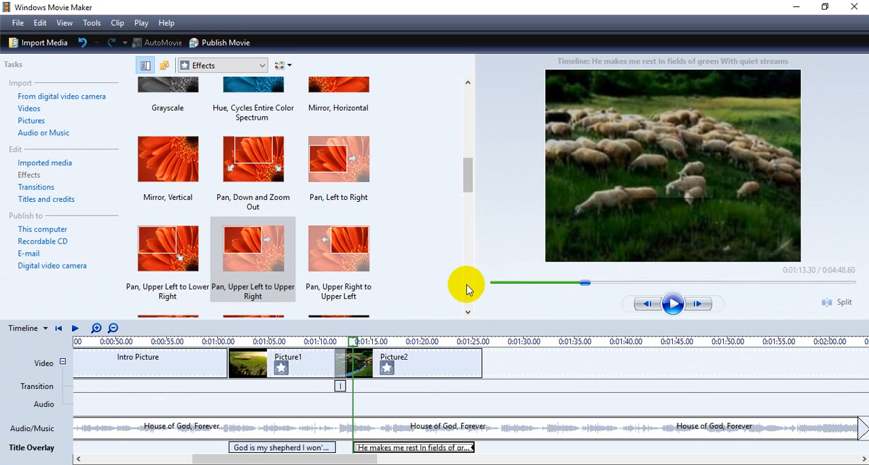
{"action": "left_click_drag", "start_coordinate": [473, 279], "coordinate": [443, 279]}
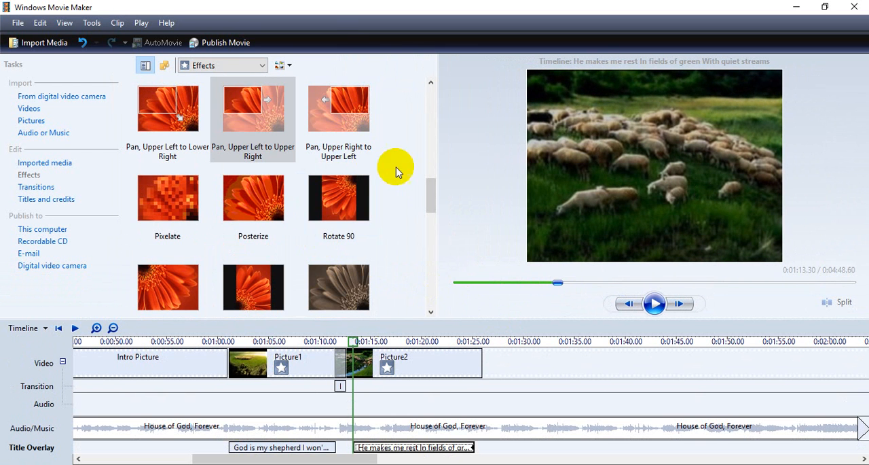
{"action": "left_click_drag", "start_coordinate": [438, 174], "coordinate": [453, 173]}
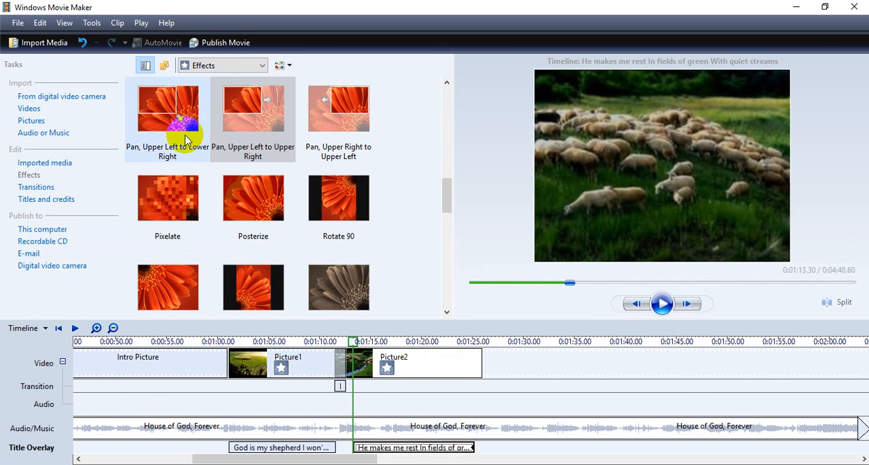
- Start publishing the movie to this computer with the file name Movie in the Videos folder, and continue to the quality settings
{"action": "left_click", "coordinate": [220, 38]}
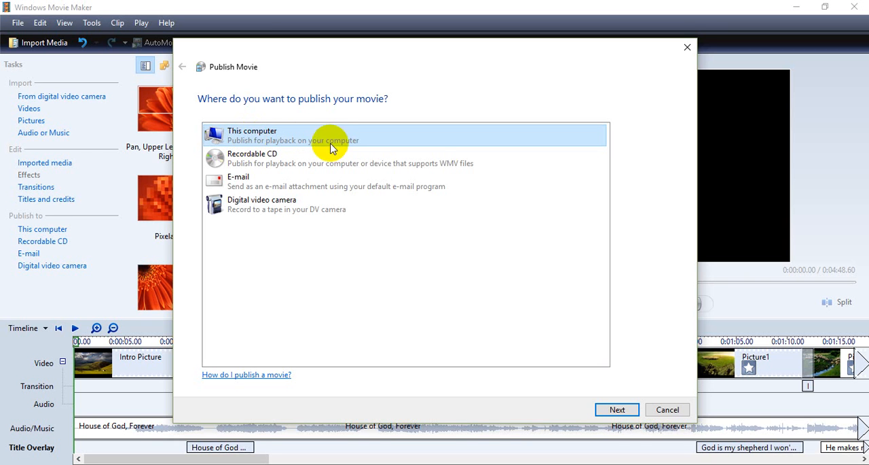
{"action": "left_click", "coordinate": [618, 410]}
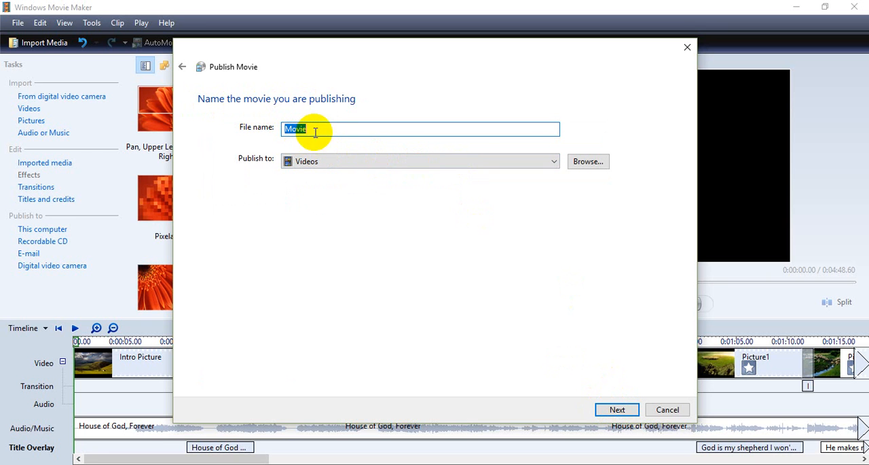
{"action": "left_click", "coordinate": [556, 169]}
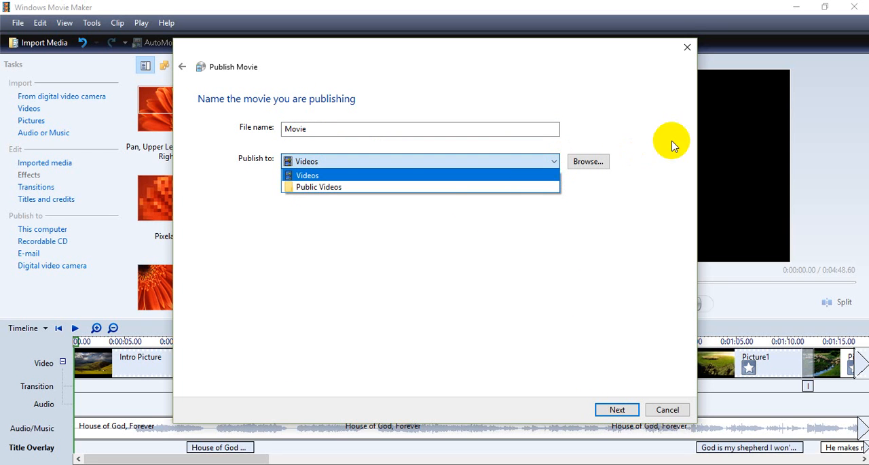
{"action": "left_click", "coordinate": [622, 157]}
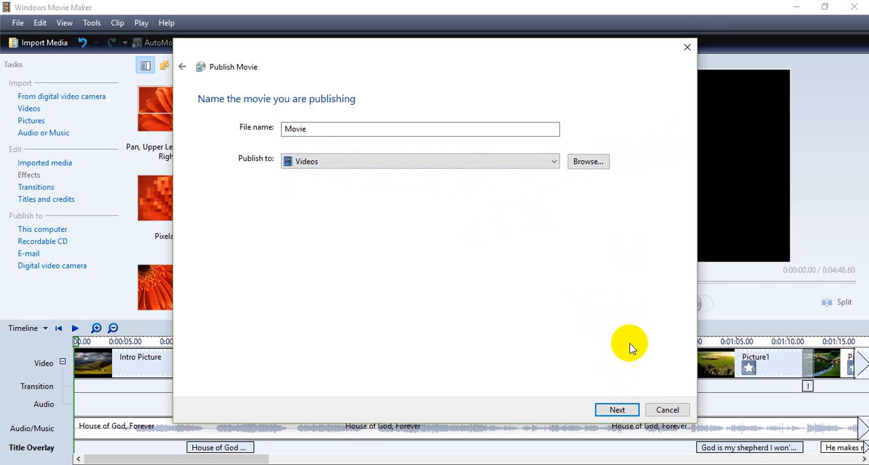
{"action": "left_click", "coordinate": [627, 404]}
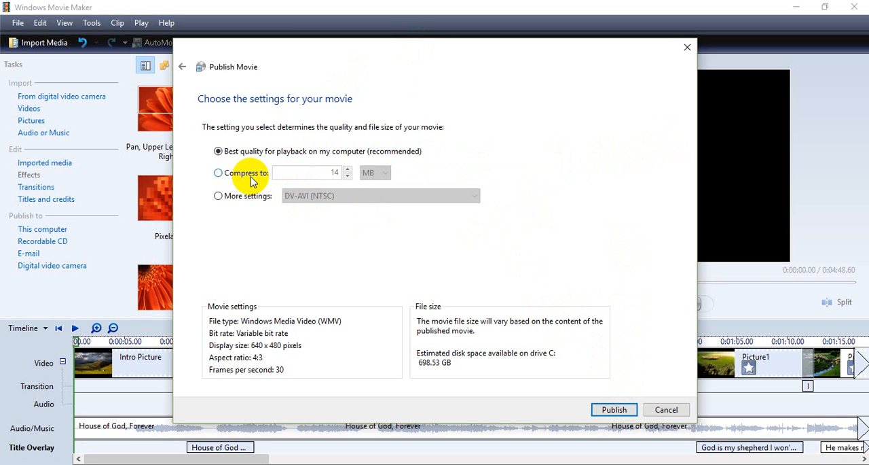
- Review the Compress to 14 MB option and the additional publishing formats, and return to Best quality for playback on my computer
{"action": "left_click", "coordinate": [226, 176]}
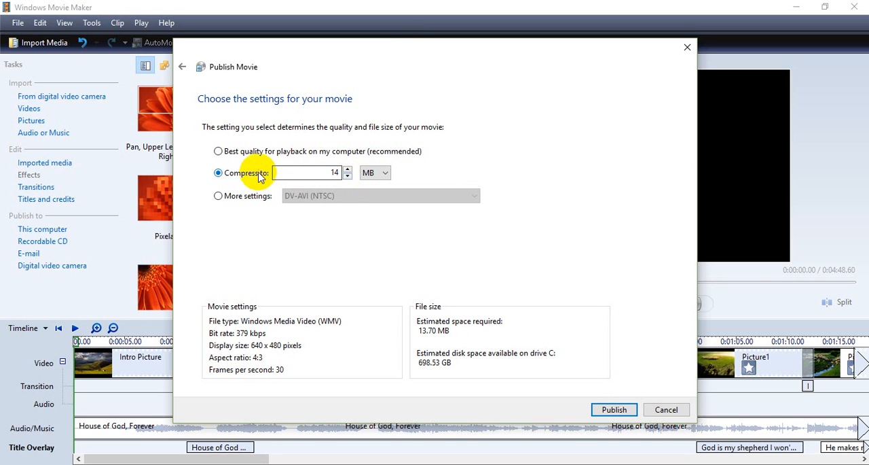
{"action": "left_click", "coordinate": [226, 197]}
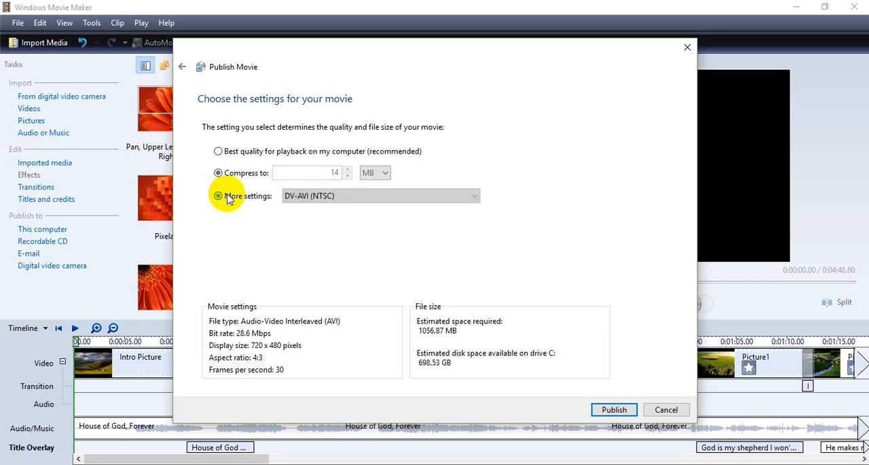
{"action": "left_click", "coordinate": [476, 197]}
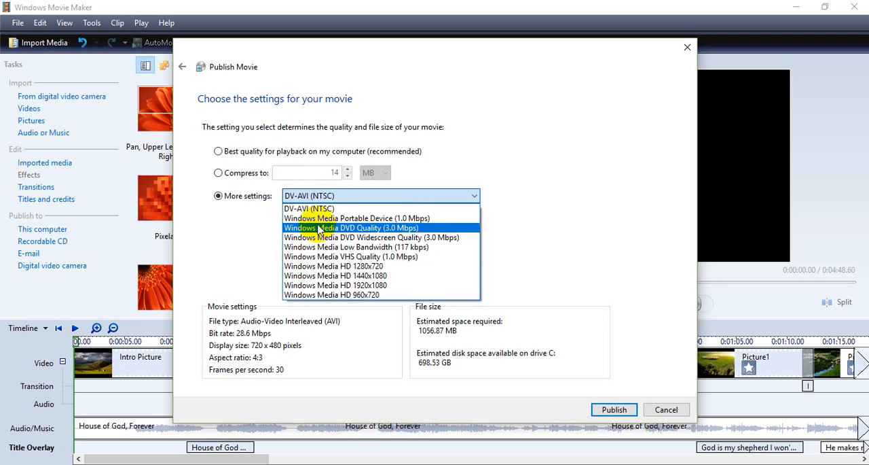
{"action": "left_click", "coordinate": [265, 156]}
{"action": "left_click", "coordinate": [269, 158]}
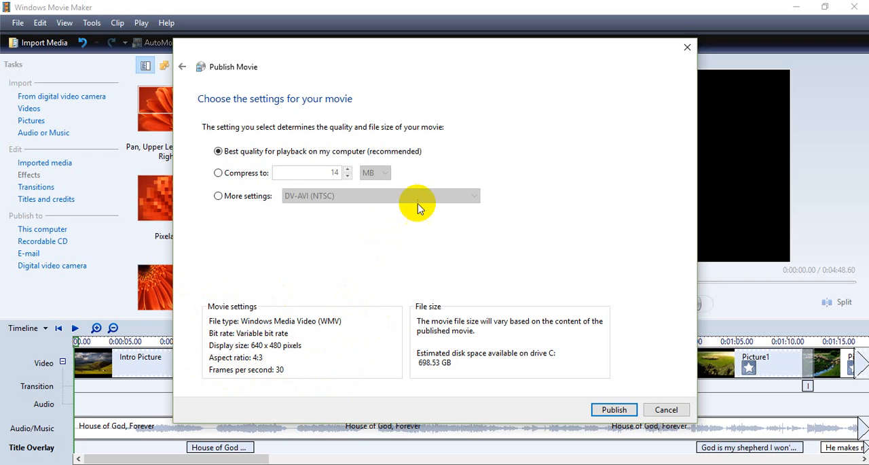
- Check the file size for Windows Media DVD Widescreen Quality (3.0 Mbps), and switch the publishing setting to compress the movie to 14 MB
{"action": "left_click", "coordinate": [252, 196]}
{"action": "left_click", "coordinate": [473, 196]}
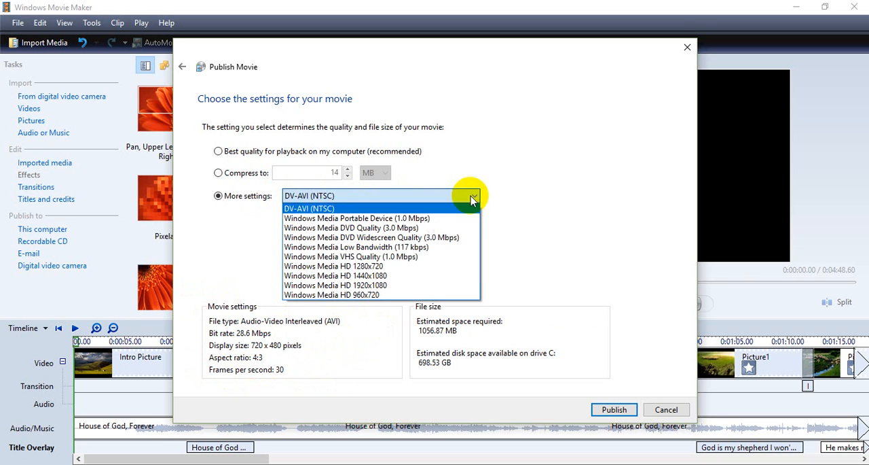
{"action": "left_click", "coordinate": [454, 243]}
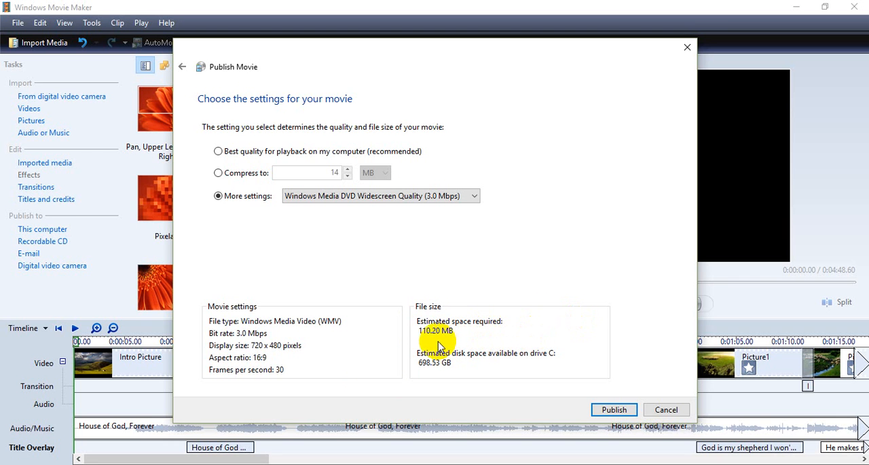
{"action": "left_click", "coordinate": [242, 174]}
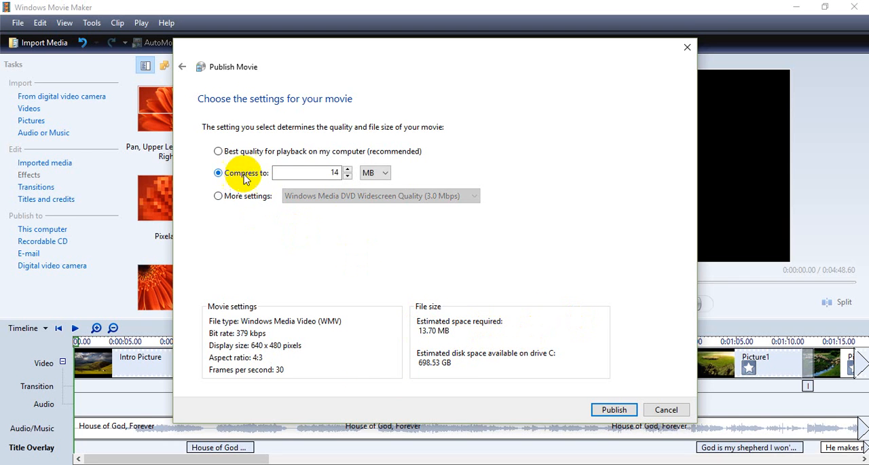